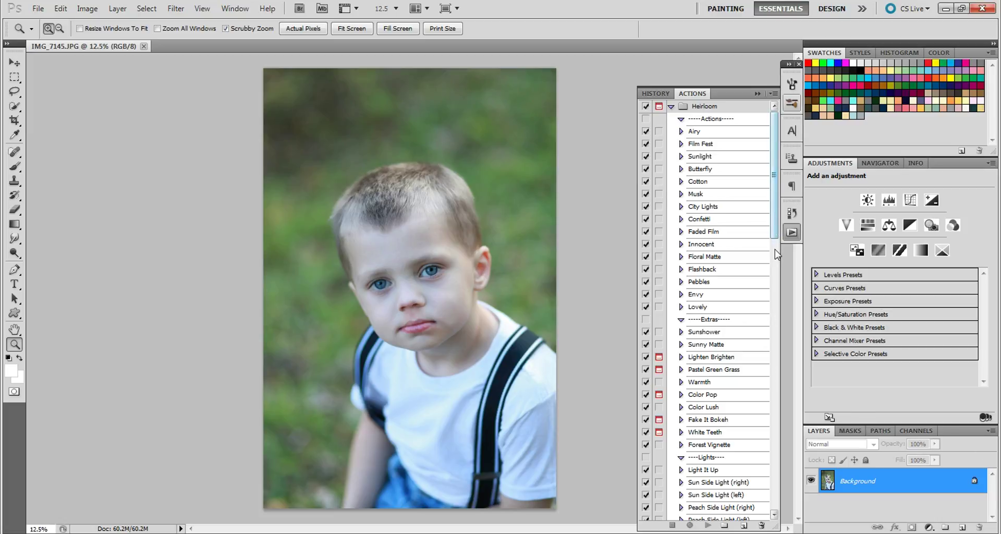
# Run the Basic Primer action from the Back-To-Basics Workflow set on the portrait
pyautogui.moveTo(775, 222); pyautogui.dragTo(775, 352)
pyautogui.click(718, 175)
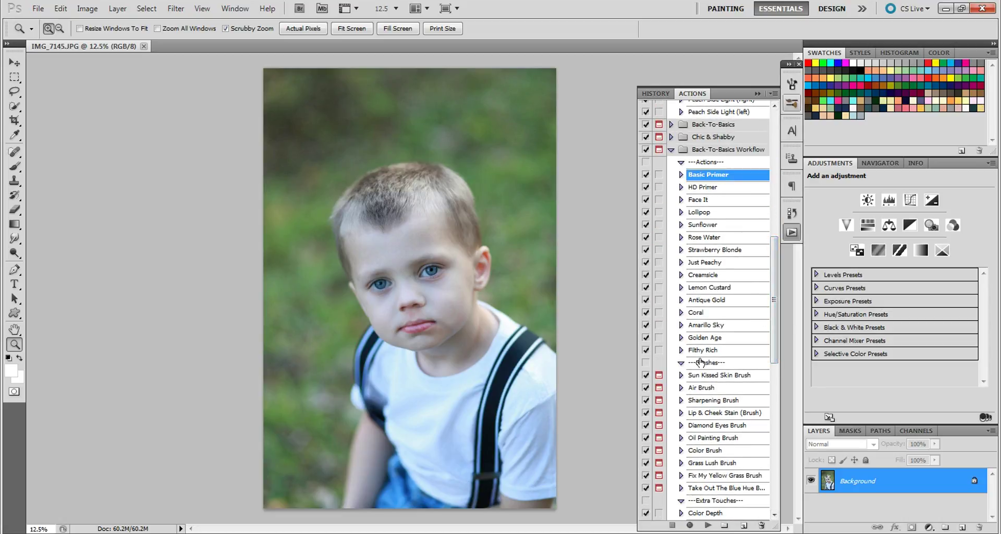
pyautogui.click(705, 525)
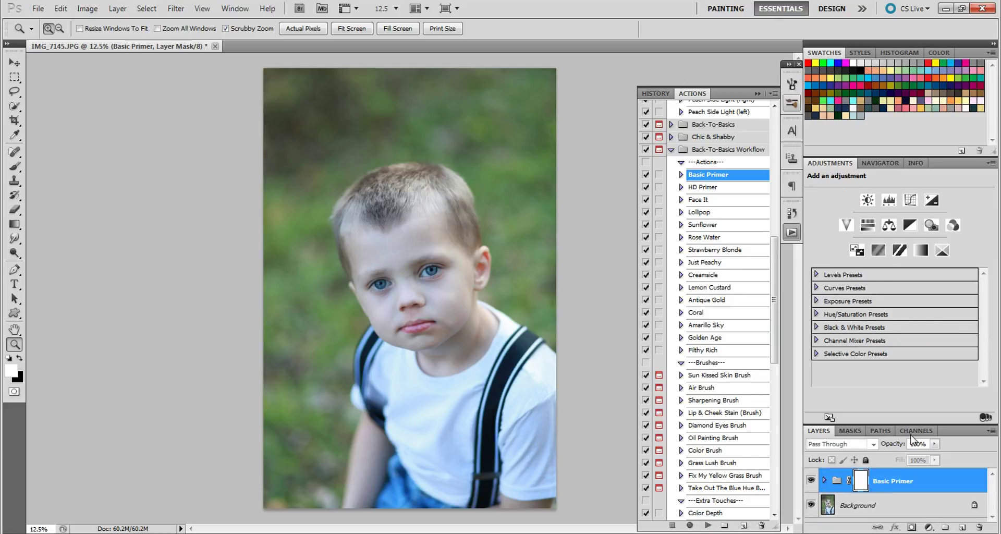
# Turn on the Lighten layer inside the Basic Primer group and set its opacity to 15%
pyautogui.moveTo(951, 412); pyautogui.dragTo(941, 366)
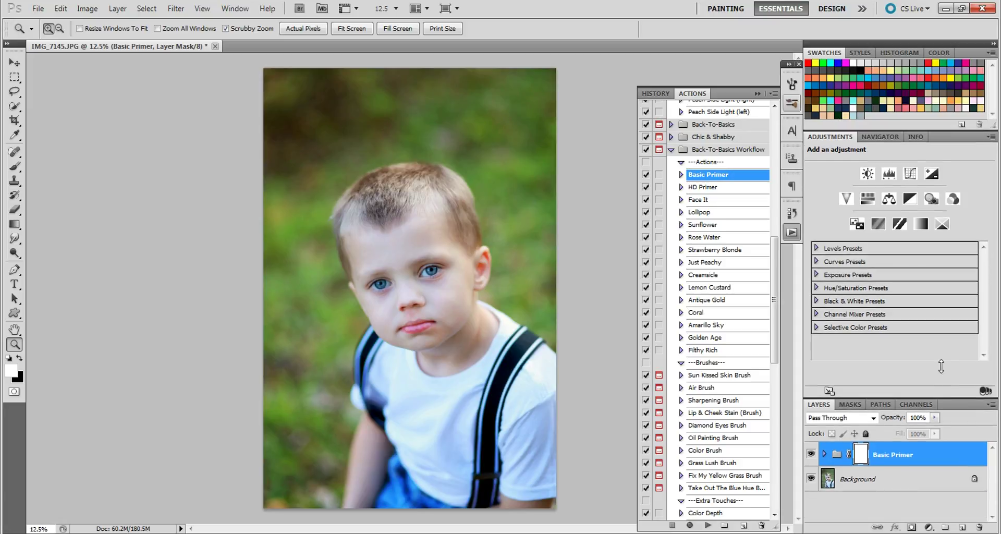
pyautogui.click(824, 455)
pyautogui.moveTo(990, 463); pyautogui.dragTo(989, 499)
pyautogui.click(811, 487)
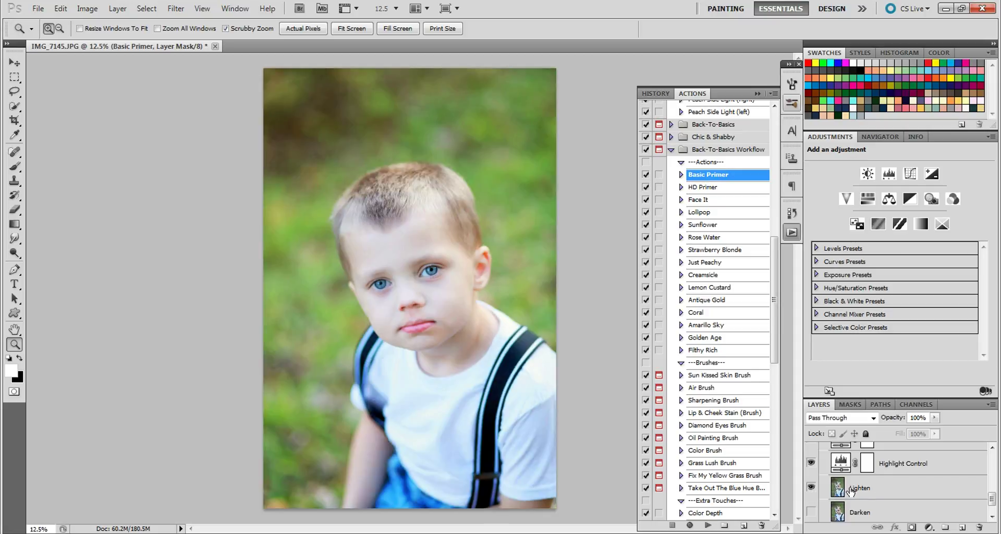
pyautogui.click(878, 489)
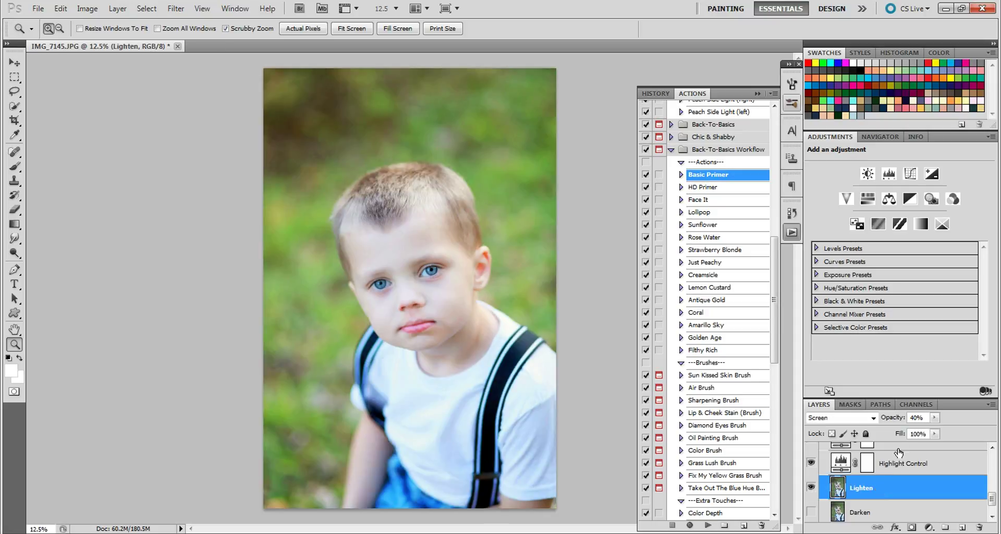
pyautogui.click(901, 419)
pyautogui.write('15')
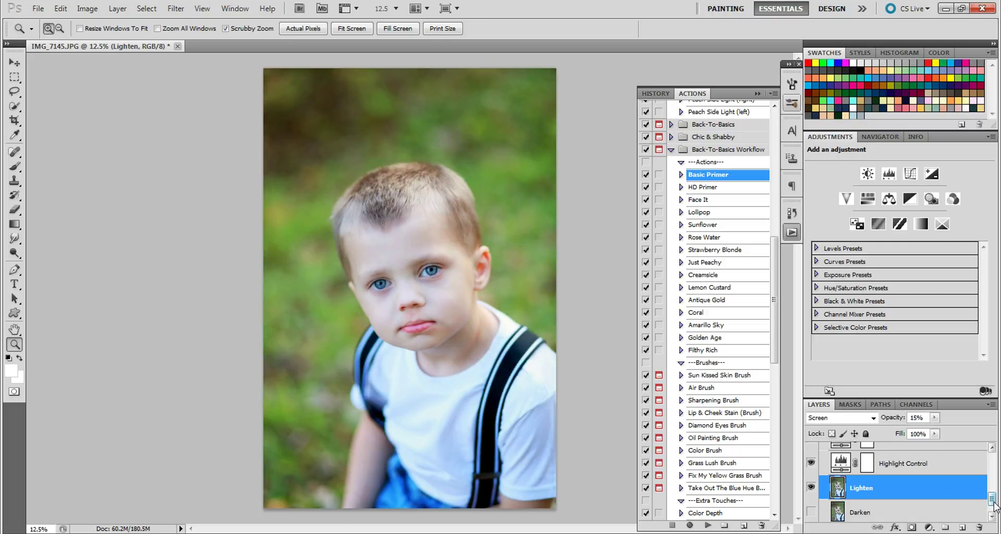
# Compare the photo with and without the Basic Primer group, and flatten the image, discarding the hidden layers
pyautogui.moveTo(991, 499); pyautogui.dragTo(992, 459)
pyautogui.click(937, 481)
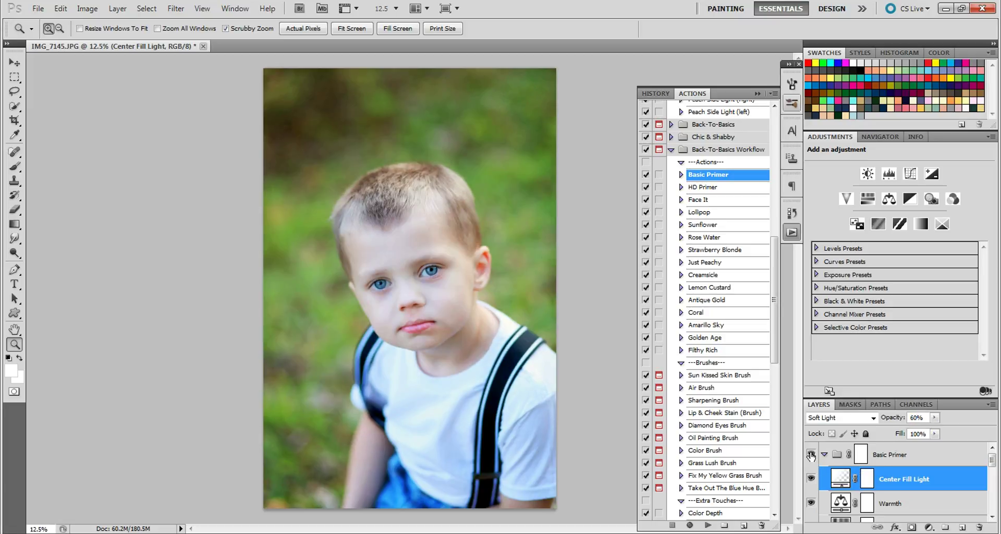
pyautogui.click(902, 458)
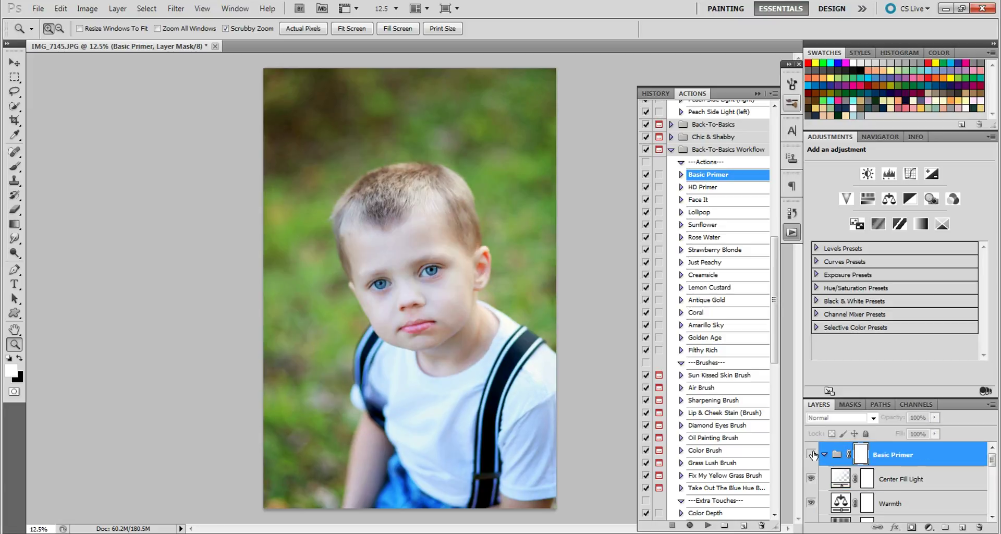
pyautogui.click(811, 454)
pyautogui.click(811, 454)
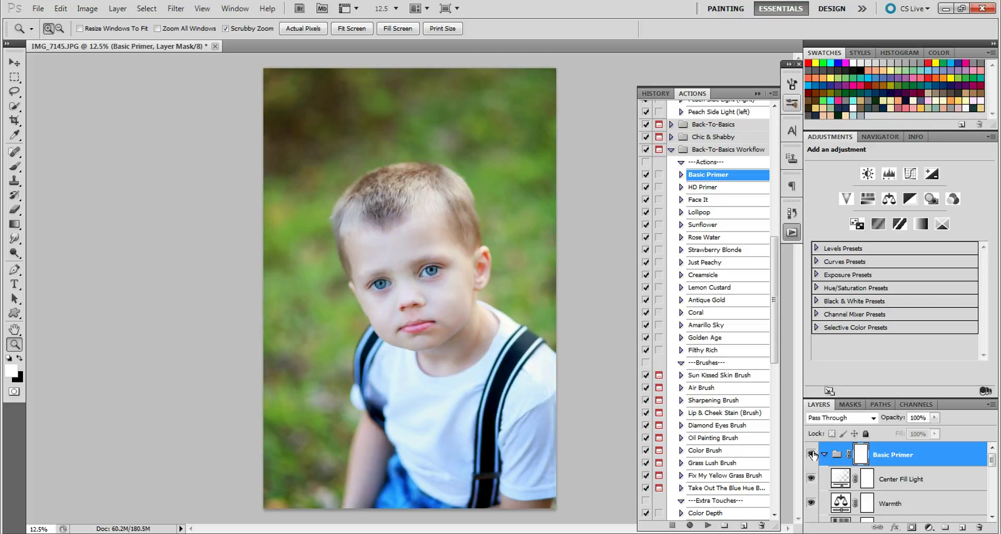
pyautogui.click(117, 9)
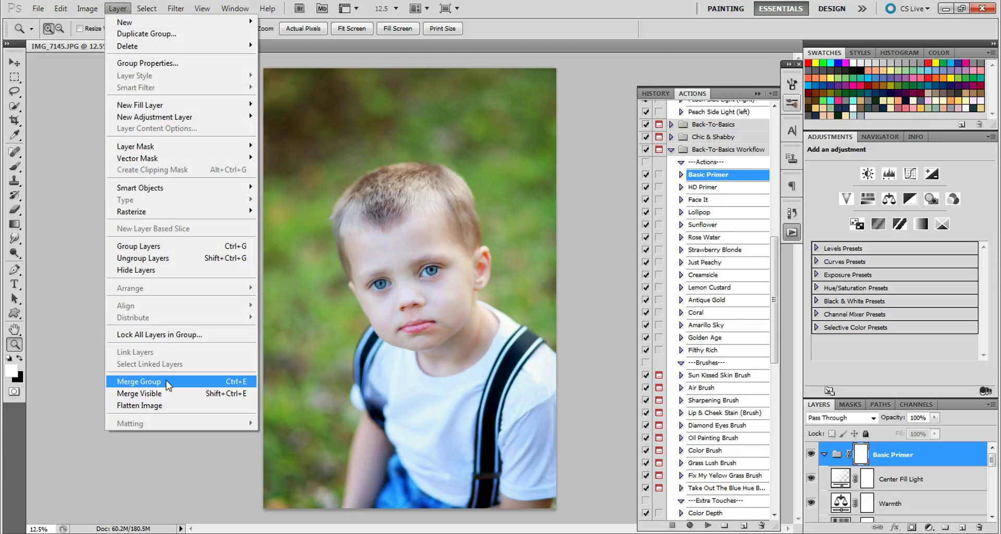
pyautogui.click(170, 406)
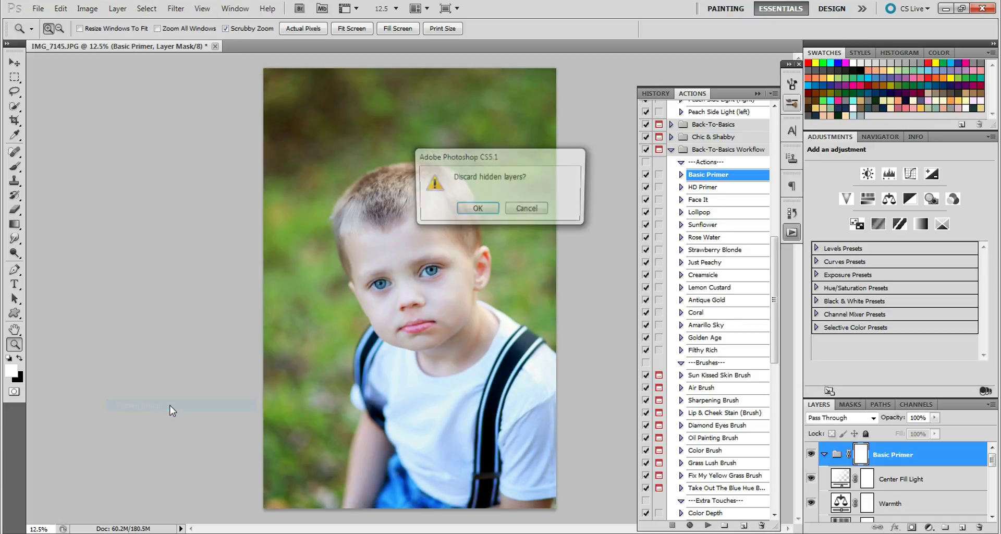
pyautogui.click(478, 209)
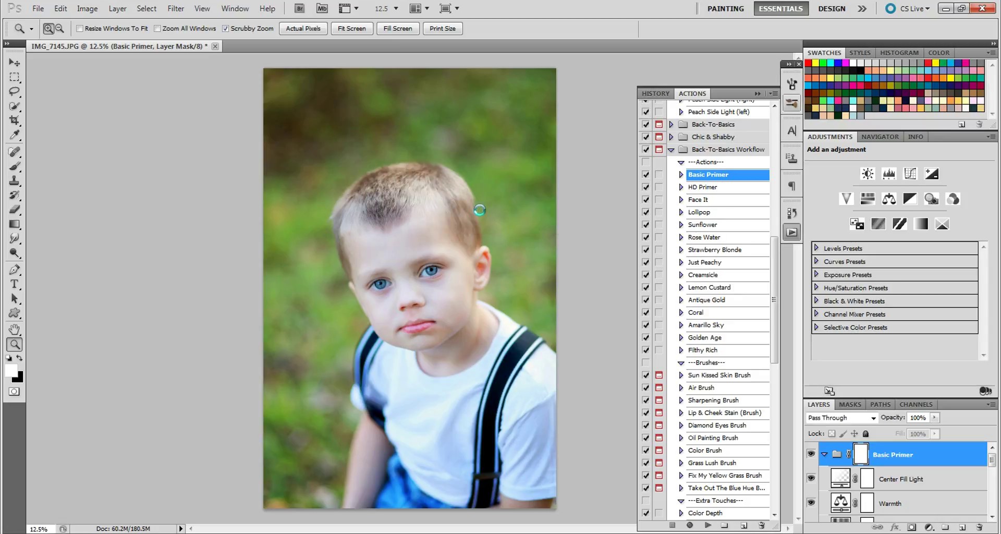
# Run the Take Out The Blue Hue Brush action and dismiss its instruction message
pyautogui.moveTo(774, 291); pyautogui.dragTo(774, 304)
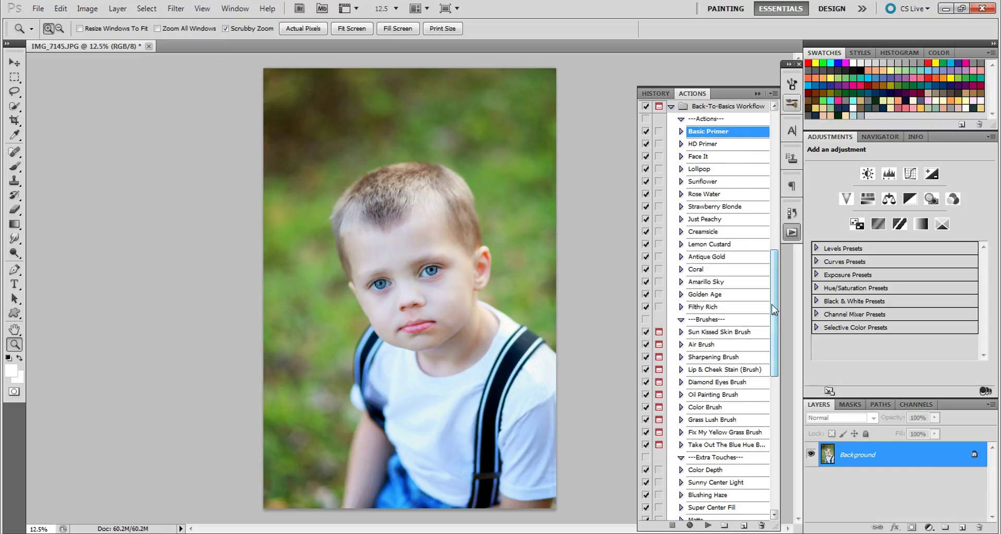
pyautogui.click(735, 445)
pyautogui.click(705, 525)
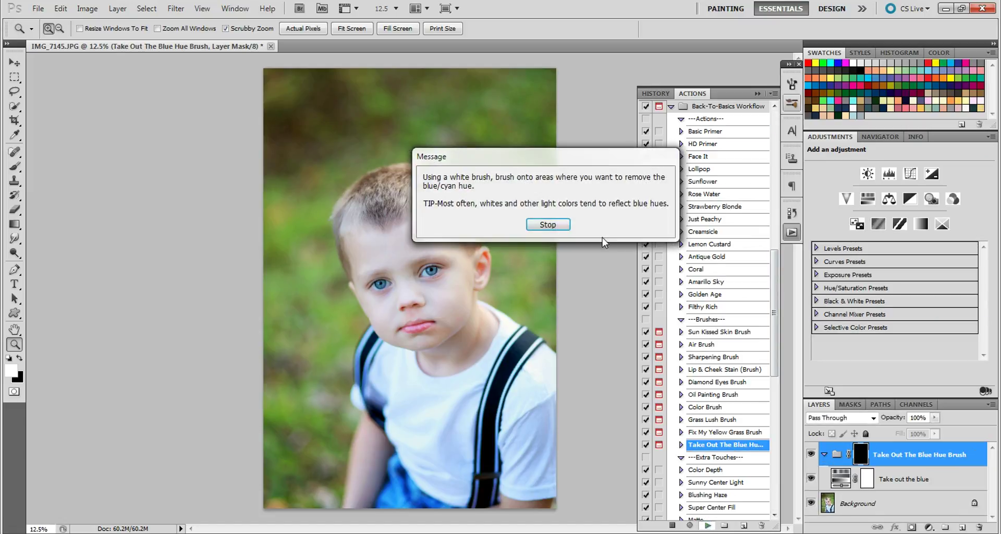
pyautogui.click(562, 225)
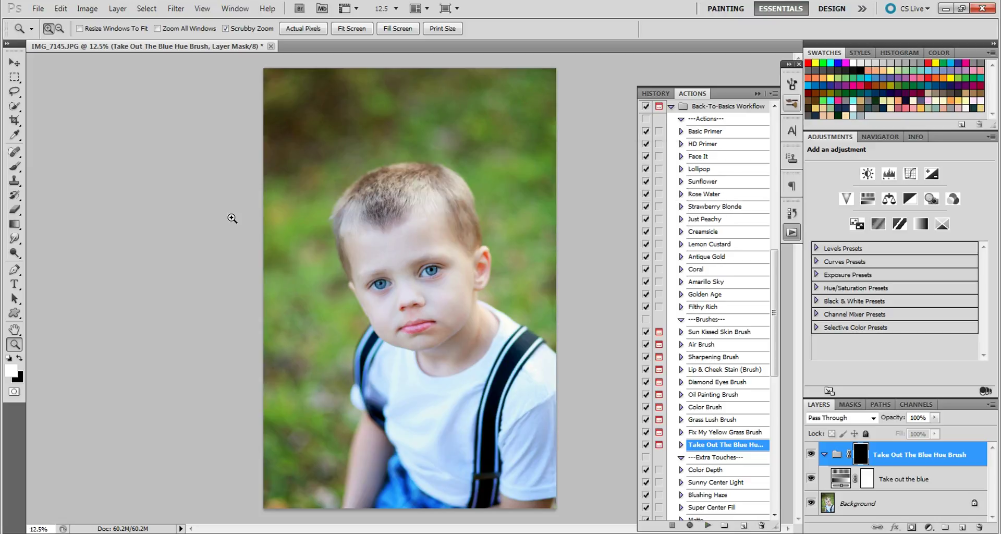
# Paint with a white brush on the Take Out The Blue Hue Brush mask over the boy's shirt and face
pyautogui.click(13, 168)
pyautogui.moveTo(391, 384)
pyautogui.mouseDown()
pyautogui.moveTo(378, 351)
pyautogui.moveTo(374, 404)
pyautogui.moveTo(396, 434)
pyautogui.moveTo(404, 431)
pyautogui.moveTo(437, 477)
pyautogui.moveTo(460, 478)
pyautogui.moveTo(447, 427)
pyautogui.moveTo(424, 400)
pyautogui.moveTo(459, 375)
pyautogui.moveTo(436, 363)
pyautogui.moveTo(477, 338)
pyautogui.moveTo(495, 346)
pyautogui.moveTo(493, 328)
pyautogui.moveTo(541, 362)
pyautogui.moveTo(544, 468)
pyautogui.moveTo(510, 472)
pyautogui.moveTo(507, 463)
pyautogui.moveTo(488, 483)
pyautogui.moveTo(501, 364)
pyautogui.moveTo(518, 336)
pyautogui.moveTo(546, 361)
pyautogui.moveTo(537, 473)
pyautogui.moveTo(499, 523)
pyautogui.moveTo(583, 483)
pyautogui.moveTo(522, 490)
pyautogui.moveTo(450, 473)
pyautogui.moveTo(387, 406)
pyautogui.moveTo(373, 374)
pyautogui.mouseUp()
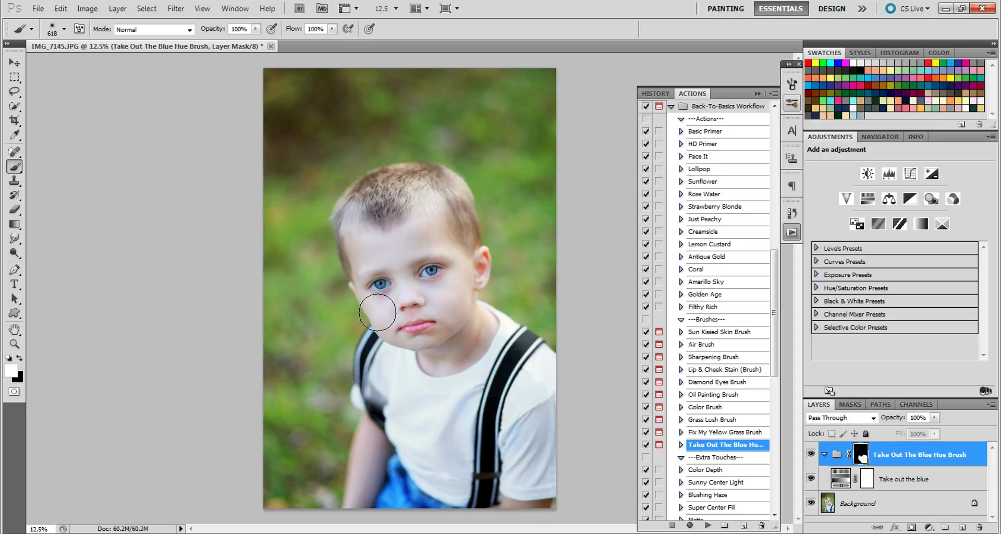
pyautogui.moveTo(372, 240)
pyautogui.mouseDown()
pyautogui.moveTo(396, 192)
pyautogui.moveTo(447, 241)
pyautogui.moveTo(450, 228)
pyautogui.moveTo(384, 244)
pyautogui.moveTo(361, 242)
pyautogui.moveTo(355, 228)
pyautogui.moveTo(356, 243)
pyautogui.moveTo(385, 204)
pyautogui.moveTo(442, 211)
pyautogui.moveTo(472, 267)
pyautogui.moveTo(404, 316)
pyautogui.moveTo(440, 344)
pyautogui.moveTo(467, 321)
pyautogui.moveTo(467, 252)
pyautogui.moveTo(467, 343)
pyautogui.moveTo(398, 355)
pyautogui.moveTo(365, 413)
pyautogui.moveTo(411, 392)
pyautogui.moveTo(437, 427)
pyautogui.moveTo(506, 453)
pyautogui.moveTo(464, 401)
pyautogui.moveTo(490, 411)
pyautogui.moveTo(512, 475)
pyautogui.moveTo(542, 475)
pyautogui.moveTo(543, 410)
pyautogui.mouseUp()
# Compare the photo with and without the blue hue removal, and flatten the image
pyautogui.click(811, 454)
pyautogui.click(811, 454)
pyautogui.click(118, 9)
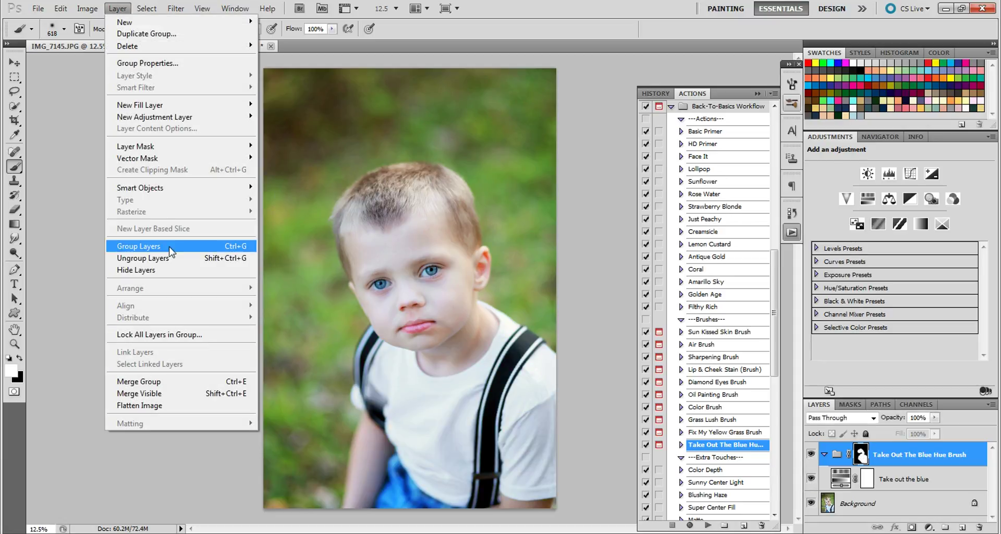
pyautogui.click(196, 407)
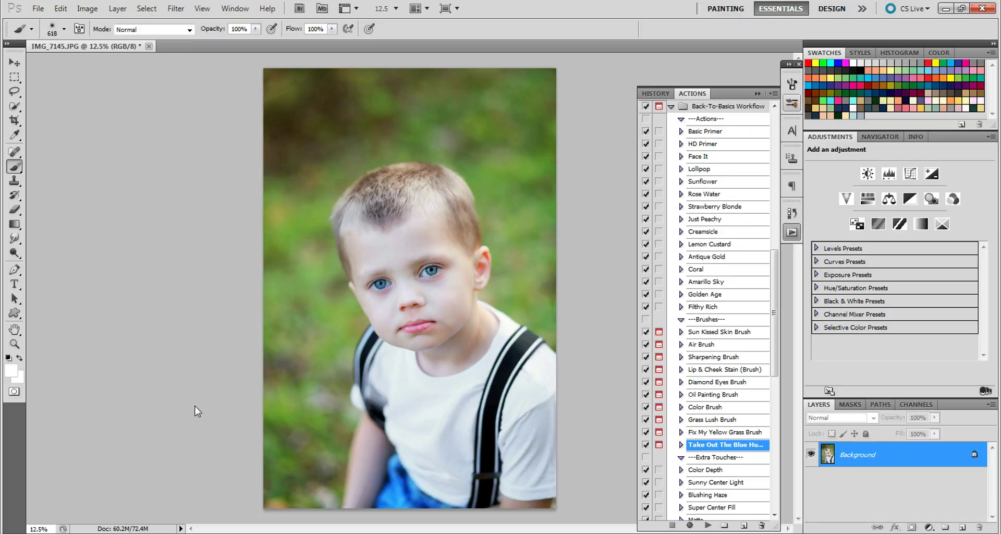
# Run the Warmth action from the Heirloom set and flatten the image
pyautogui.moveTo(775, 341); pyautogui.dragTo(774, 193)
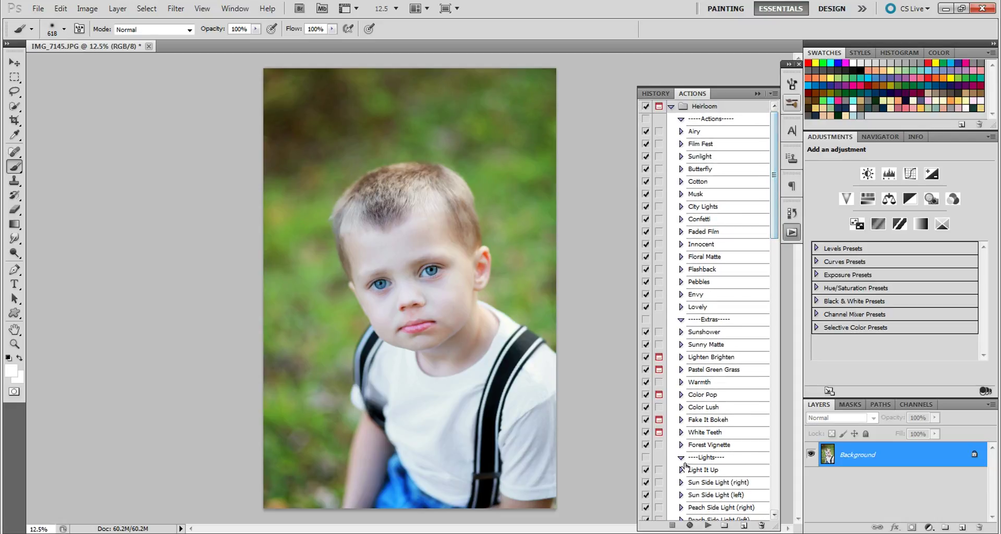
pyautogui.click(704, 382)
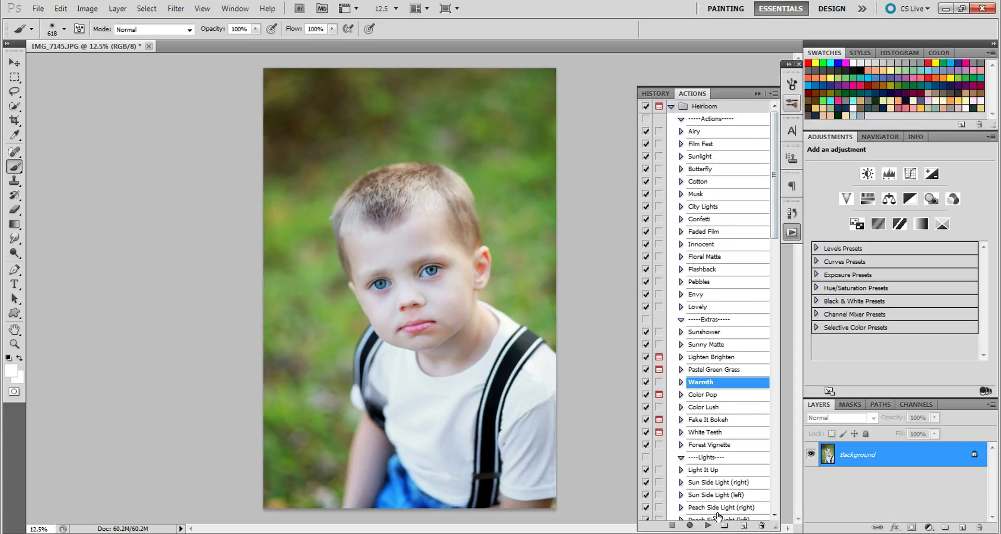
pyautogui.click(709, 525)
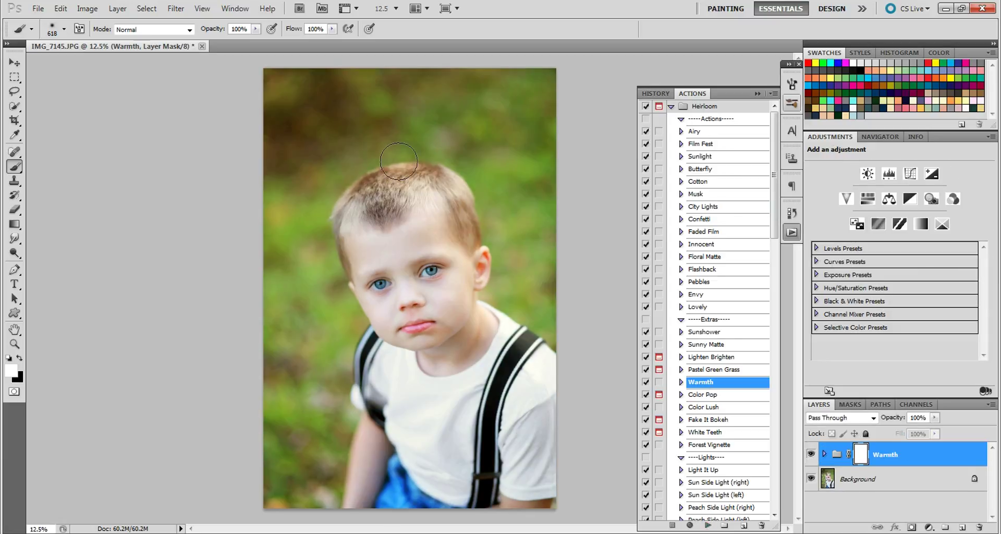
pyautogui.click(118, 9)
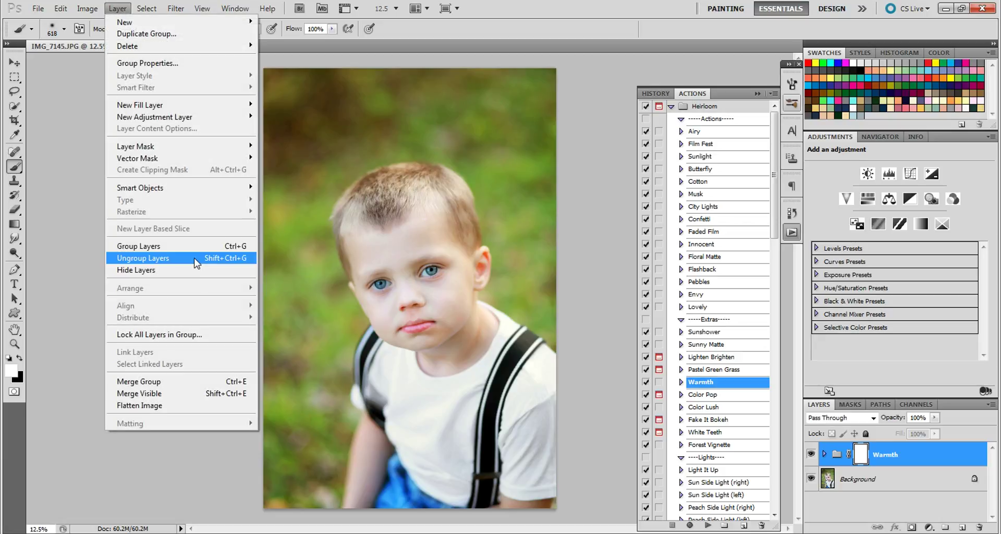
pyautogui.click(215, 404)
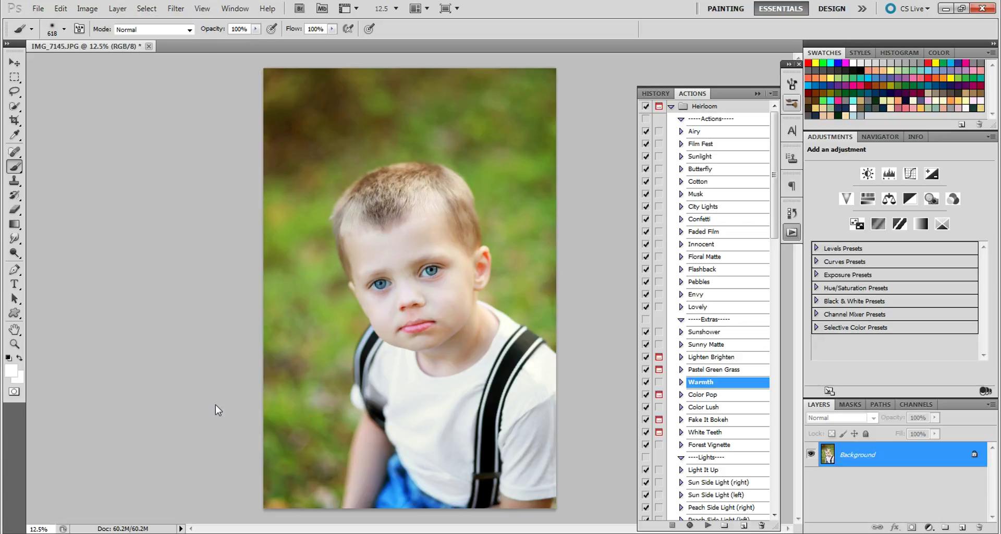
# Run the Light/Medium Skin action from the Bare set and dismiss its instruction message
pyautogui.moveTo(775, 219)
pyautogui.mouseDown()
pyautogui.moveTo(789, 474)
pyautogui.moveTo(786, 419)
pyautogui.mouseUp()
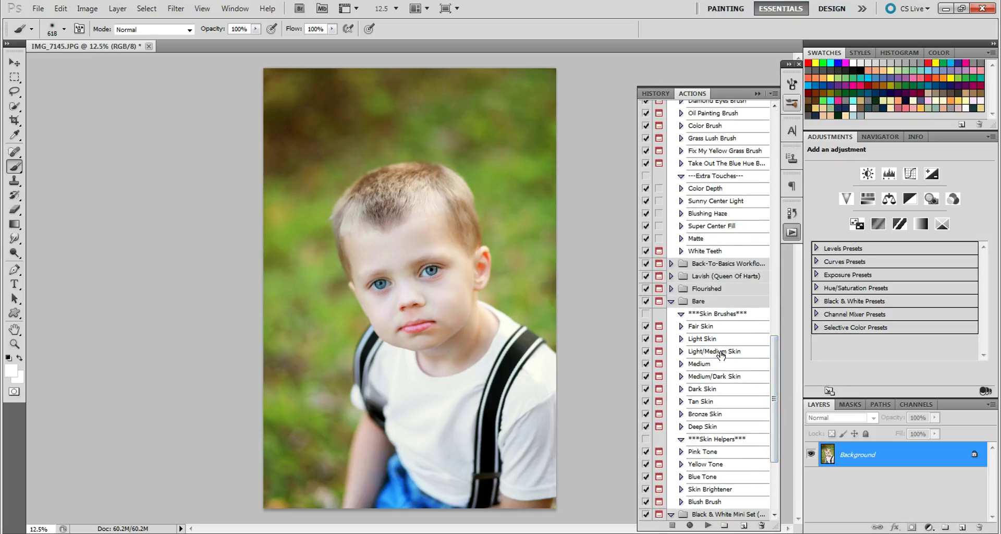
pyautogui.click(721, 355)
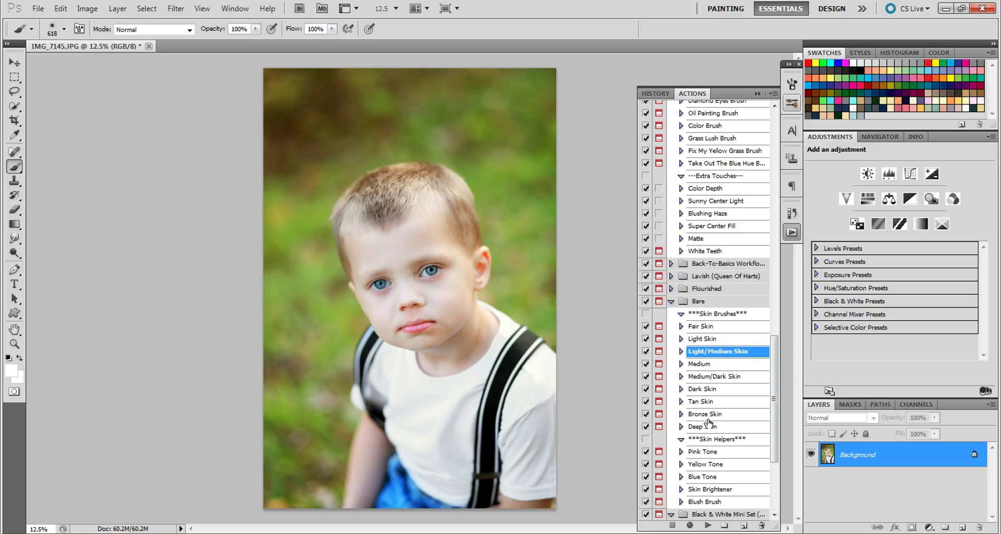
pyautogui.click(707, 525)
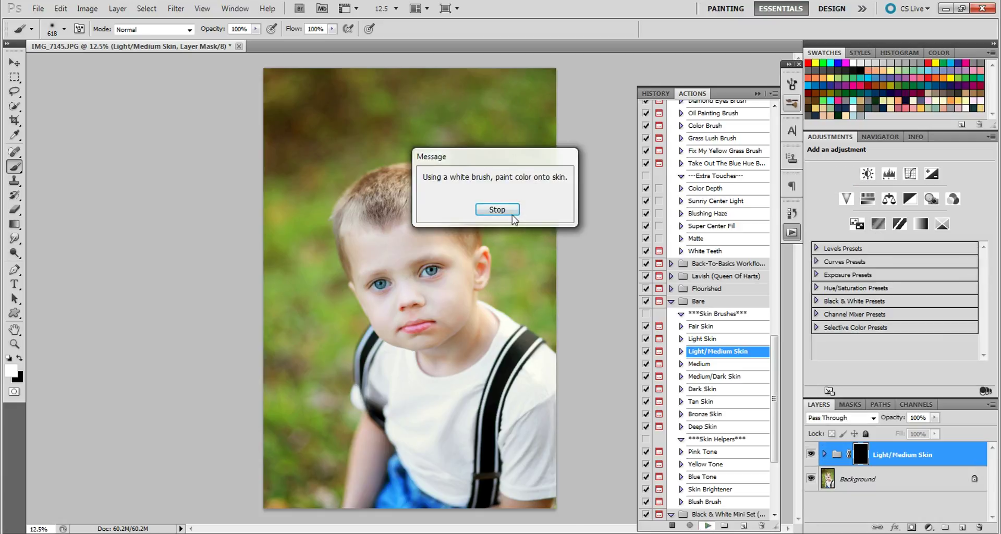
pyautogui.click(513, 214)
# Set the brush size to 391 px and paint the Light/Medium Skin effect onto the boy's face, neck and arms
pyautogui.click(64, 30)
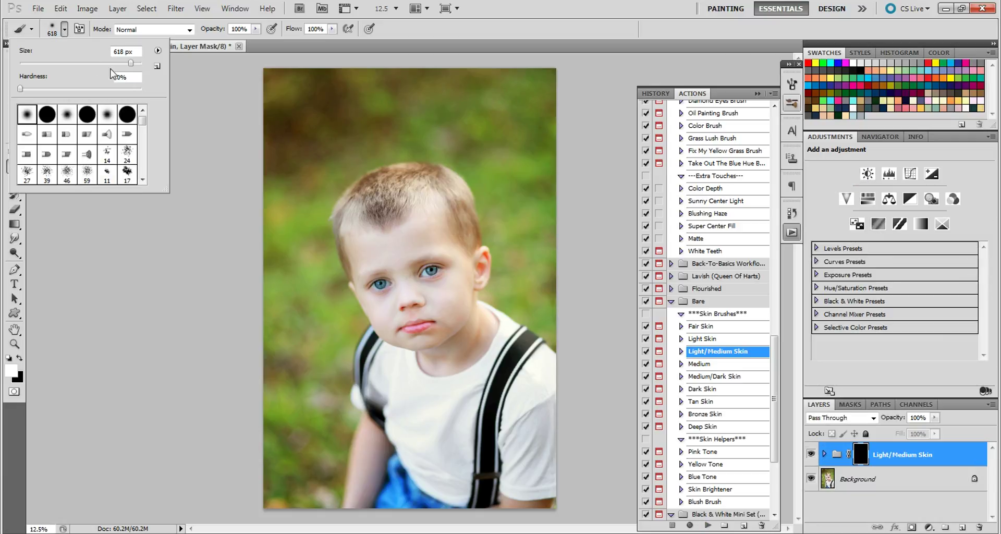
pyautogui.moveTo(125, 68); pyautogui.dragTo(119, 69)
pyautogui.click(393, 261)
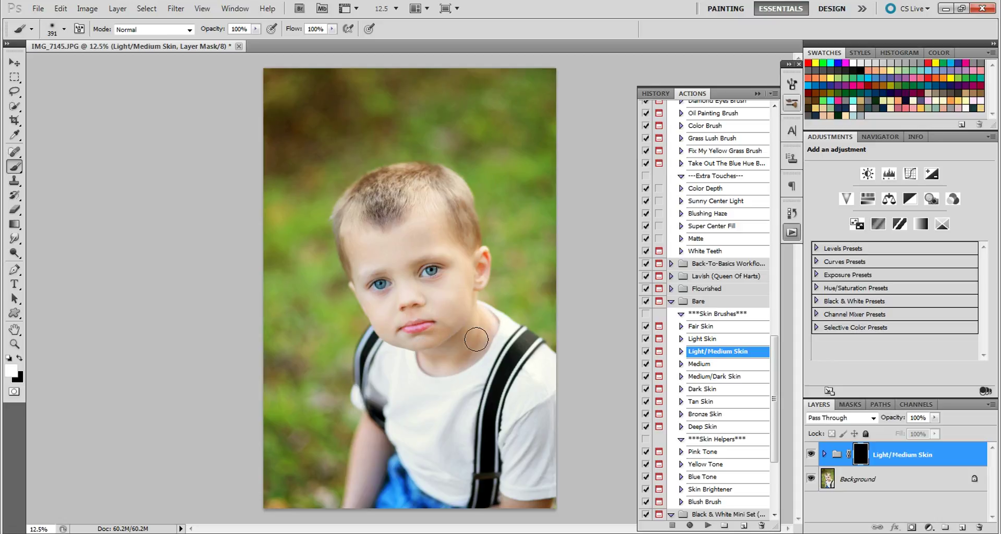
pyautogui.moveTo(462, 355); pyautogui.dragTo(464, 357)
pyautogui.moveTo(530, 521)
pyautogui.mouseDown()
pyautogui.moveTo(510, 513)
pyautogui.moveTo(546, 517)
pyautogui.mouseUp()
pyautogui.moveTo(353, 485)
pyautogui.mouseDown()
pyautogui.moveTo(371, 438)
pyautogui.moveTo(369, 502)
pyautogui.mouseUp()
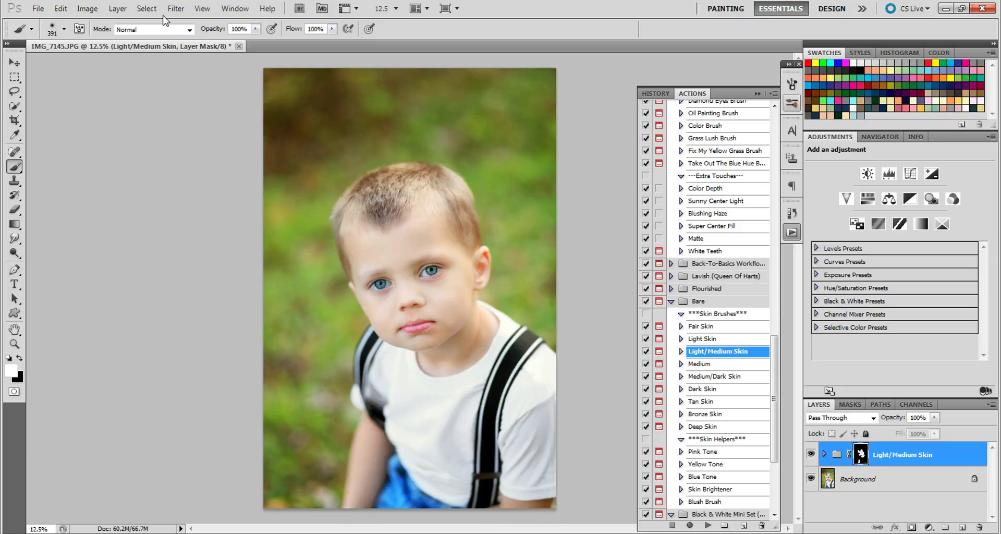
# Reduce the brush size to 193 px and paint the skin effect onto the smaller remaining areas of the face
pyautogui.click(64, 30)
pyautogui.click(108, 63)
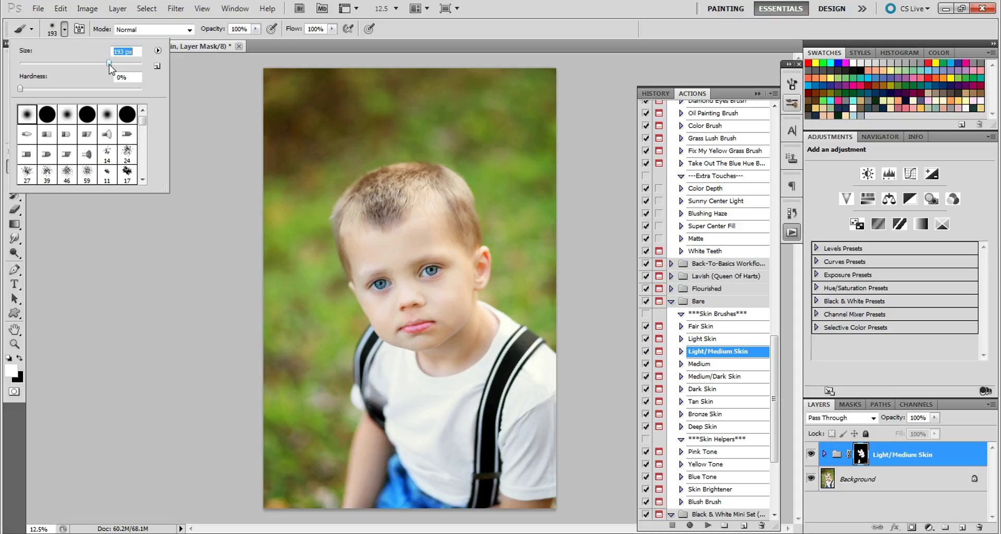
pyautogui.click(362, 292)
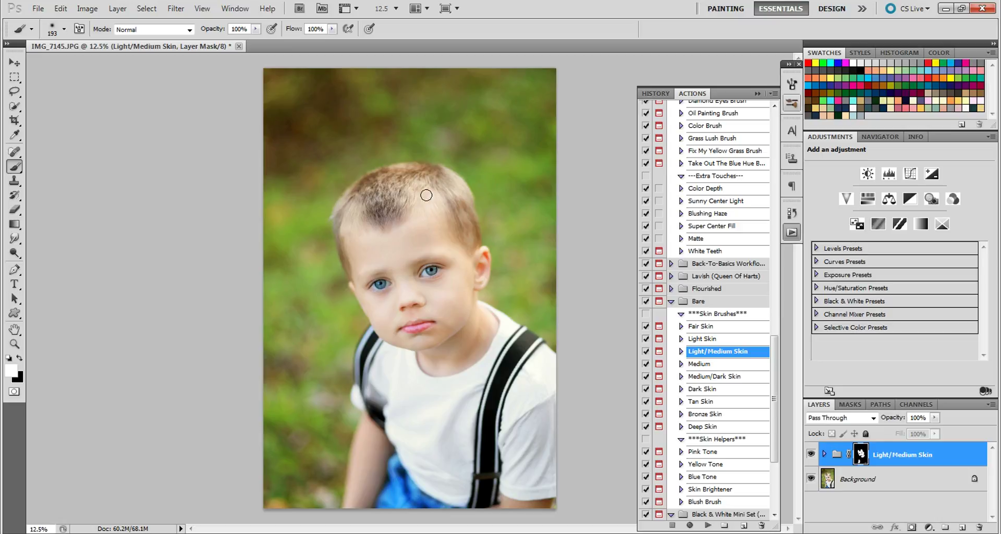
# Check the photo against the Light/Medium Skin effect and flatten the image
pyautogui.click(811, 454)
pyautogui.click(117, 8)
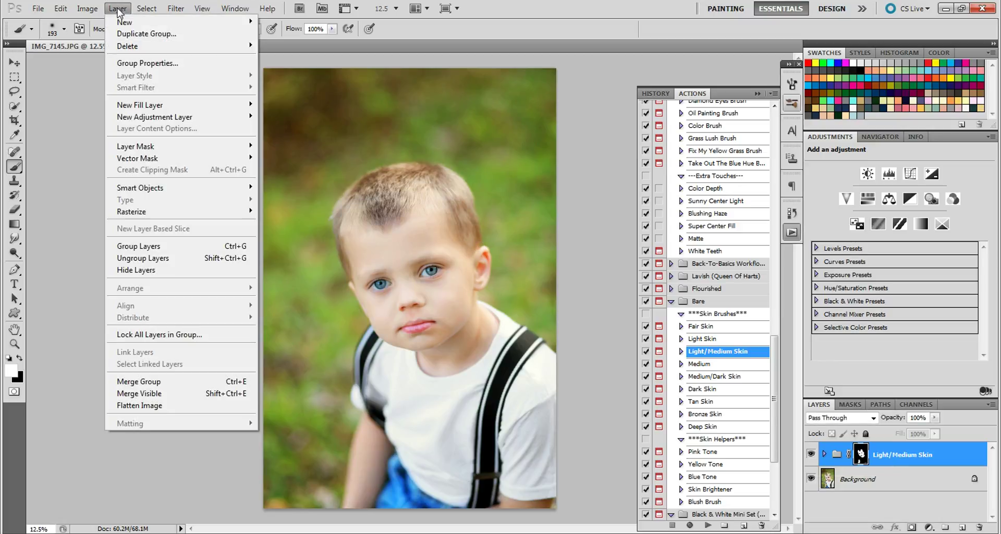
pyautogui.click(189, 405)
pyautogui.press('Return')
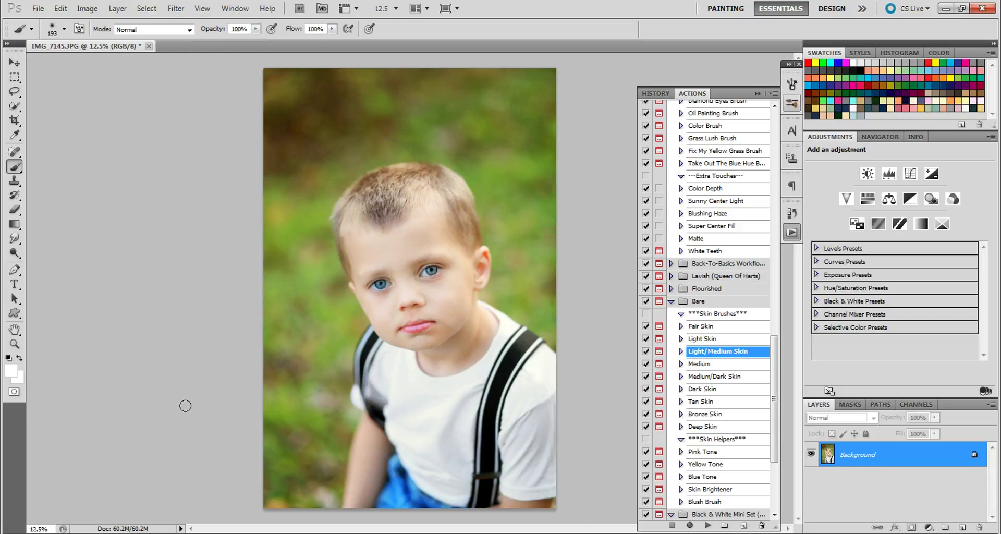
# Run the Air Brush action from the Back-To-Basics Workflow set and dismiss its instruction message
pyautogui.moveTo(783, 421); pyautogui.dragTo(781, 331)
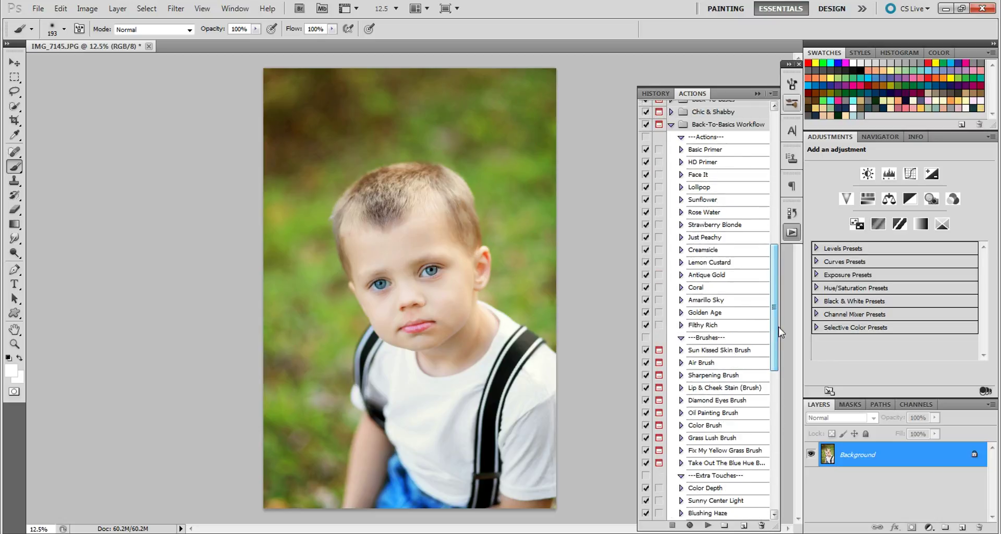
pyautogui.click(717, 368)
pyautogui.click(707, 525)
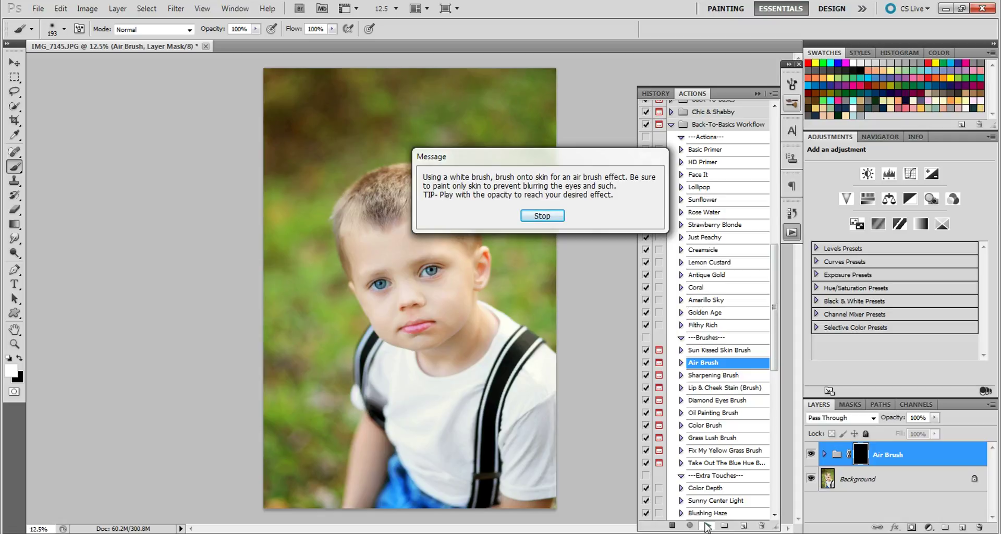
pyautogui.press('Return')
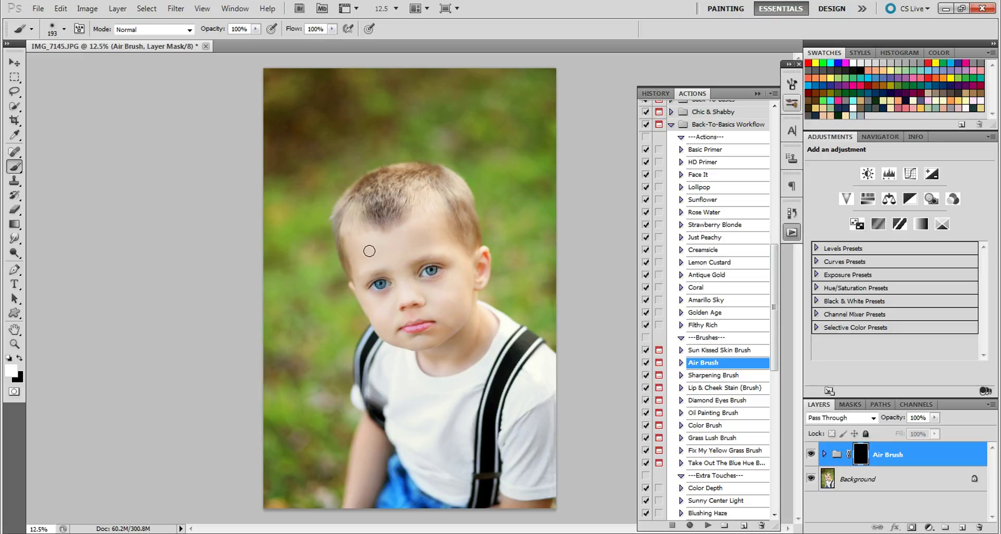
# Set the brush size to 308 px and paint the Air Brush effect in white onto the boy's face and neck
pyautogui.click(64, 30)
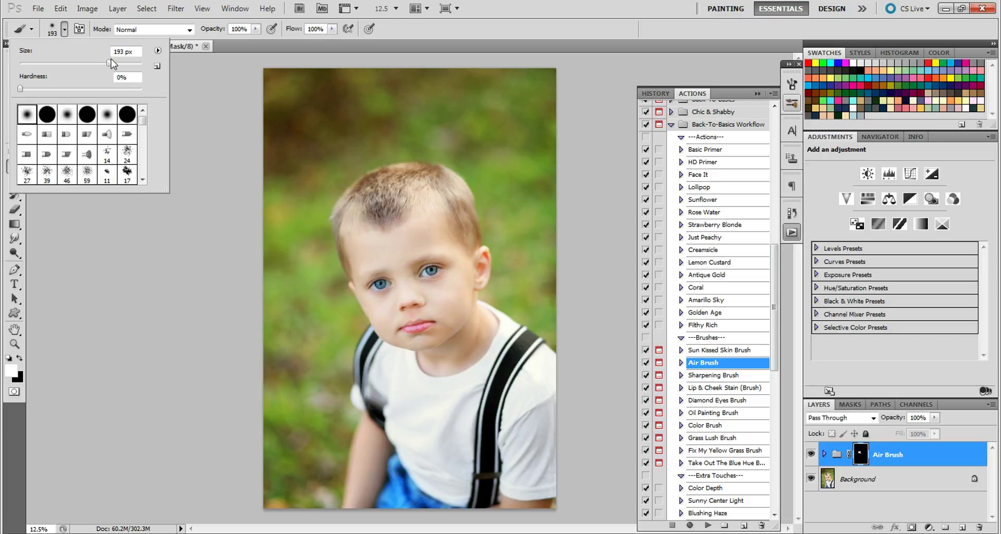
pyautogui.click(118, 62)
pyautogui.click(373, 250)
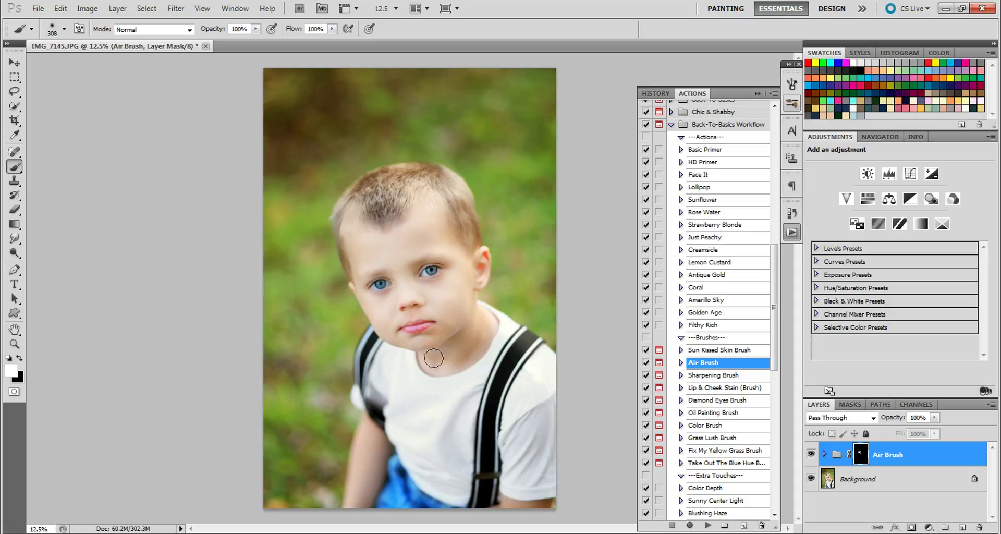
pyautogui.moveTo(466, 353)
pyautogui.mouseDown()
pyautogui.moveTo(424, 333)
pyautogui.moveTo(395, 333)
pyautogui.moveTo(381, 313)
pyautogui.mouseUp()
pyautogui.moveTo(422, 270)
pyautogui.mouseDown()
pyautogui.moveTo(420, 302)
pyautogui.moveTo(409, 308)
pyautogui.moveTo(453, 326)
pyautogui.mouseUp()
# Mask the Air Brush effect off the boy's eyes with a black 193 px brush
pyautogui.click(64, 30)
pyautogui.click(109, 63)
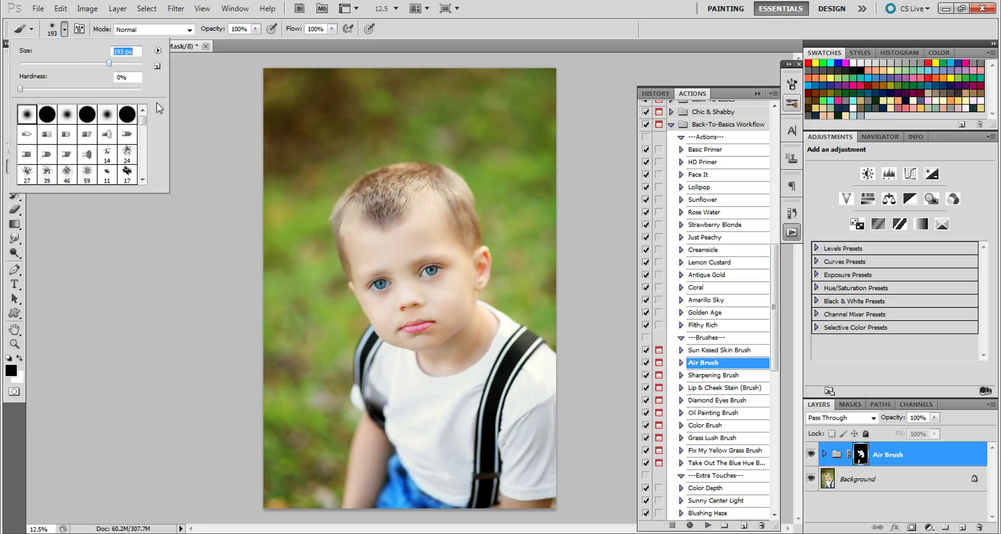
pyautogui.click(426, 274)
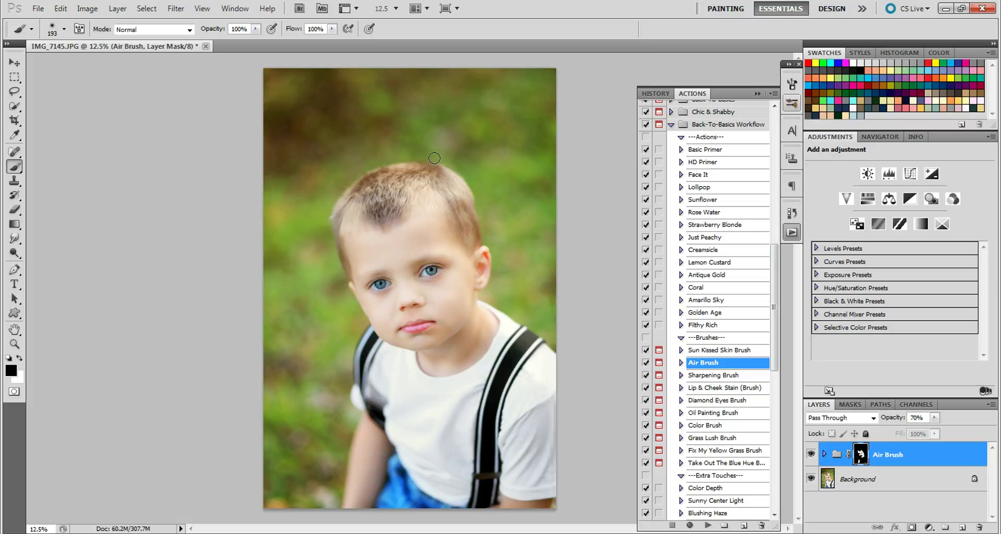
# Lower the Air Brush group's opacity to 70% and flatten the image
pyautogui.click(117, 8)
pyautogui.click(162, 409)
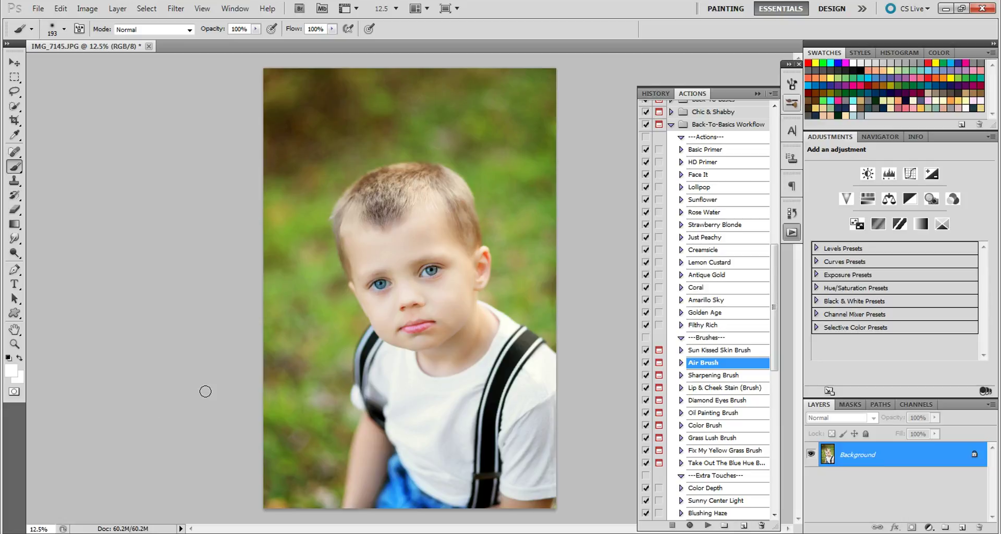
# Run the Oil Painting Brush action from the Back-To-Basics Workflow set and dismiss its instruction message
pyautogui.click(709, 414)
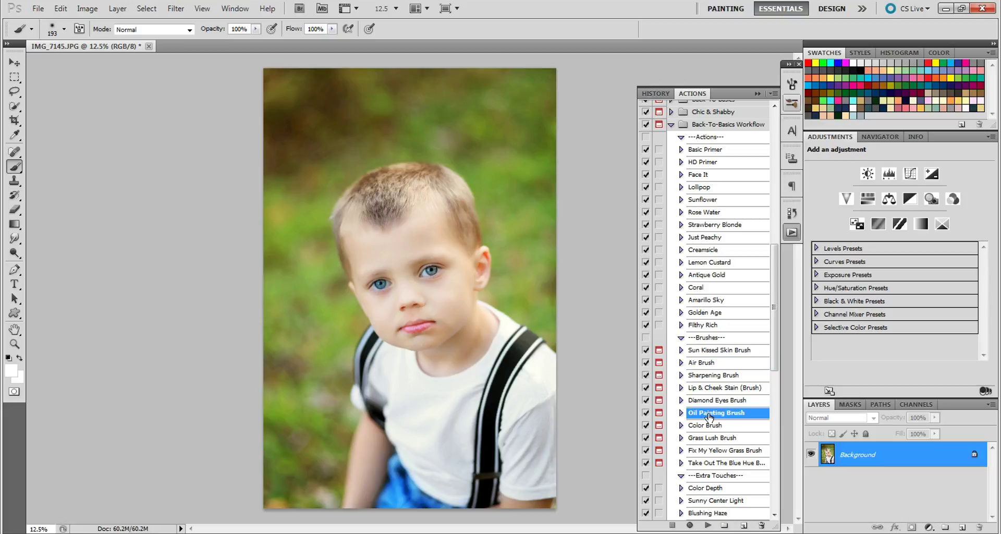
pyautogui.click(707, 525)
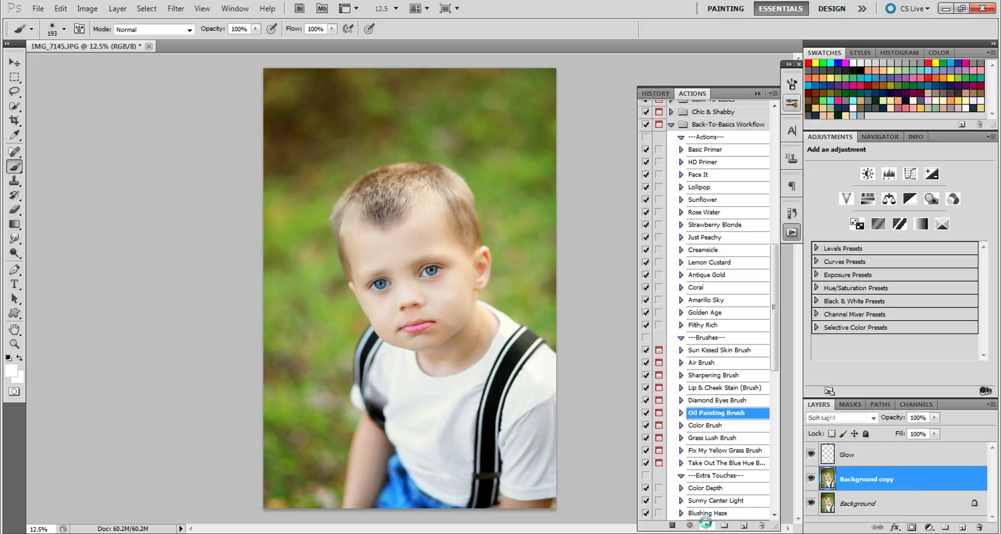
pyautogui.press('Return')
# Paint the Oil Painting effect over the blurred background around the boy with a white 569 px brush and flatten the image
pyautogui.click(65, 32)
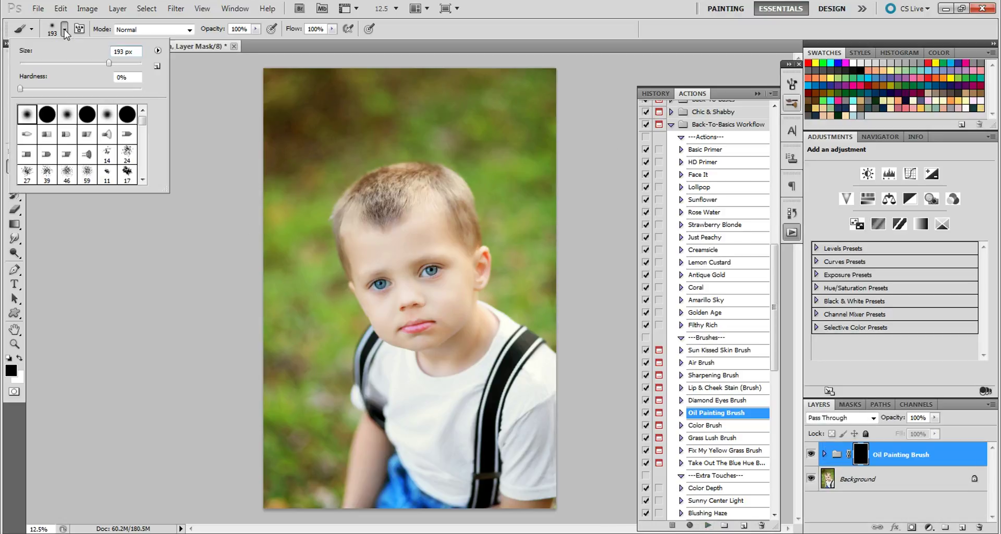
pyautogui.moveTo(123, 63); pyautogui.dragTo(130, 63)
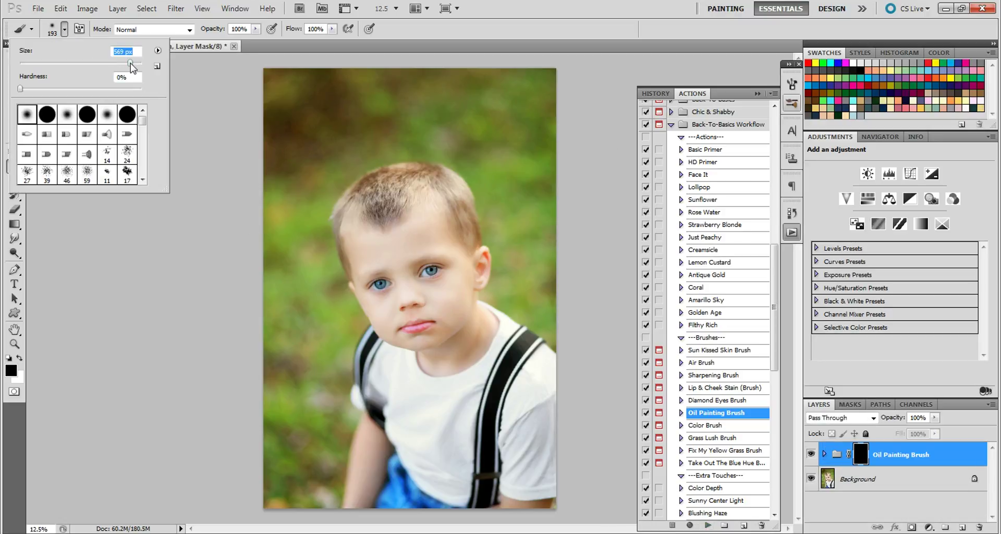
pyautogui.click(21, 355)
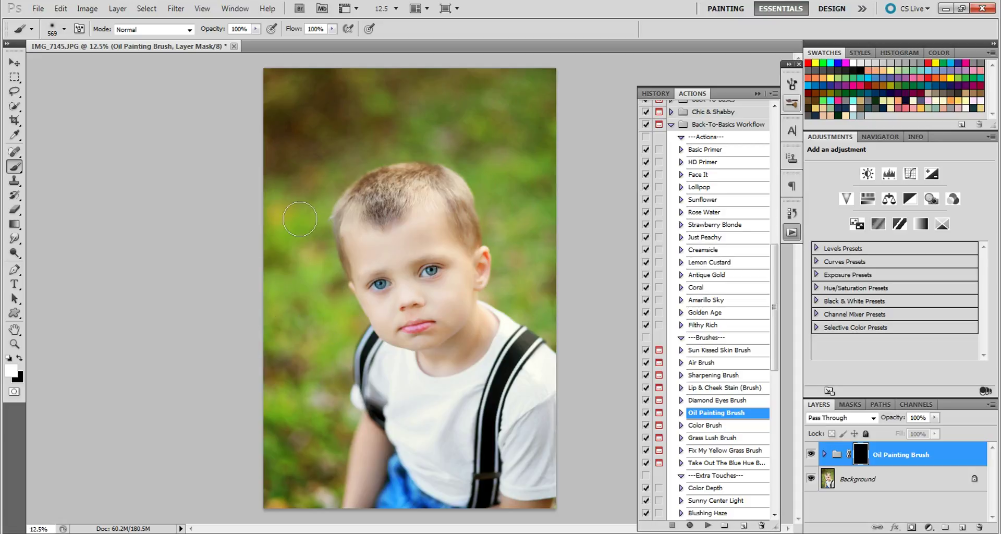
pyautogui.moveTo(304, 152)
pyautogui.mouseDown()
pyautogui.moveTo(269, 181)
pyautogui.moveTo(266, 78)
pyautogui.moveTo(425, 50)
pyautogui.moveTo(310, 72)
pyautogui.moveTo(386, 86)
pyautogui.moveTo(566, 91)
pyautogui.moveTo(468, 97)
pyautogui.moveTo(477, 131)
pyautogui.moveTo(383, 142)
pyautogui.moveTo(322, 177)
pyautogui.moveTo(374, 144)
pyautogui.moveTo(482, 147)
pyautogui.moveTo(499, 223)
pyautogui.moveTo(508, 139)
pyautogui.moveTo(531, 160)
pyautogui.moveTo(552, 319)
pyautogui.mouseUp()
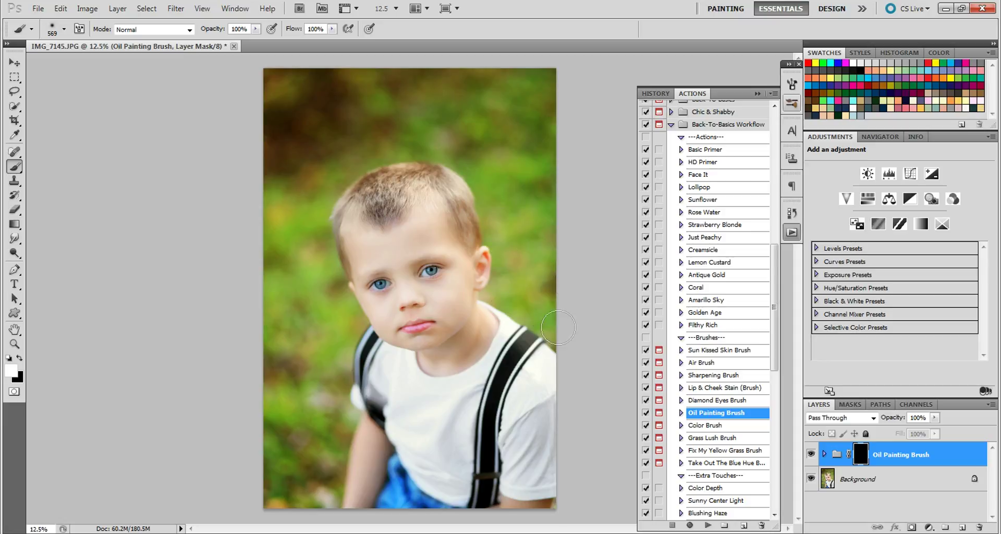
pyautogui.moveTo(544, 87)
pyautogui.mouseDown()
pyautogui.moveTo(281, 75)
pyautogui.moveTo(269, 131)
pyautogui.moveTo(276, 503)
pyautogui.moveTo(299, 503)
pyautogui.moveTo(312, 484)
pyautogui.moveTo(318, 496)
pyautogui.moveTo(337, 421)
pyautogui.moveTo(325, 372)
pyautogui.moveTo(343, 318)
pyautogui.moveTo(325, 294)
pyautogui.moveTo(305, 180)
pyautogui.moveTo(346, 127)
pyautogui.moveTo(376, 119)
pyautogui.moveTo(347, 148)
pyautogui.moveTo(461, 148)
pyautogui.moveTo(501, 226)
pyautogui.mouseUp()
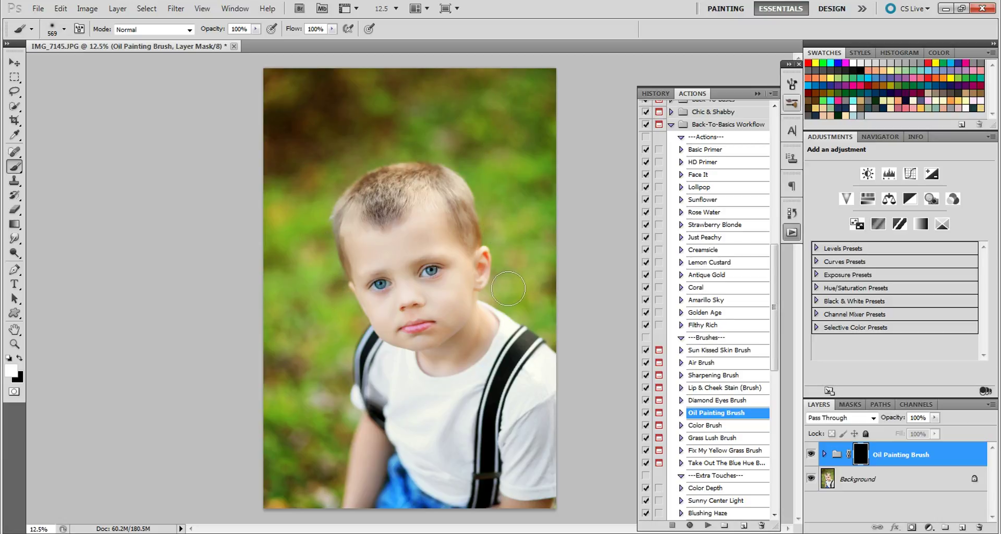
pyautogui.moveTo(508, 290); pyautogui.dragTo(555, 312)
pyautogui.moveTo(556, 213)
pyautogui.mouseDown()
pyautogui.moveTo(548, 83)
pyautogui.moveTo(424, 101)
pyautogui.moveTo(324, 136)
pyautogui.moveTo(360, 112)
pyautogui.moveTo(320, 106)
pyautogui.mouseUp()
pyautogui.click(117, 8)
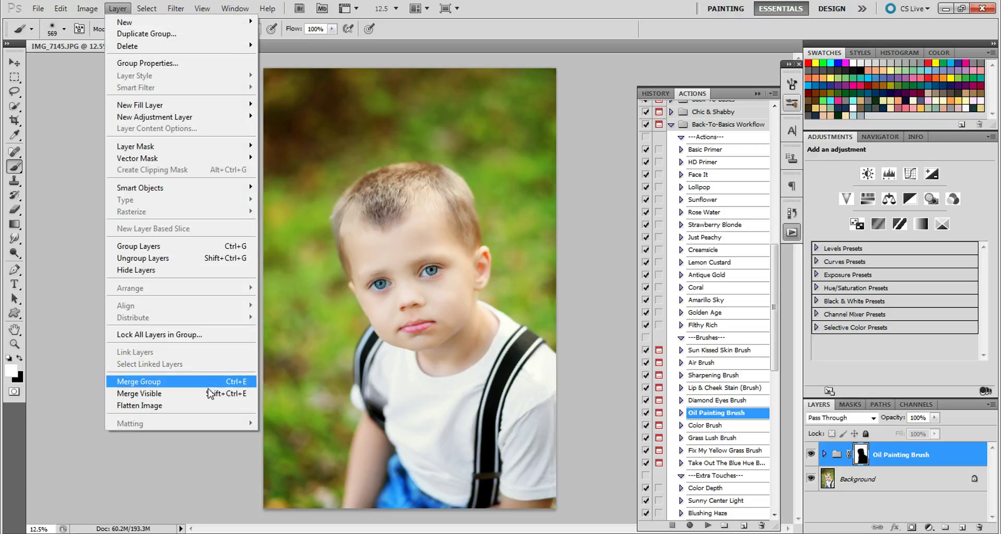
pyautogui.click(214, 407)
# Run the Sharpening Brush action from the Back-To-Basics Workflow set and dismiss its instruction message
pyautogui.click(731, 376)
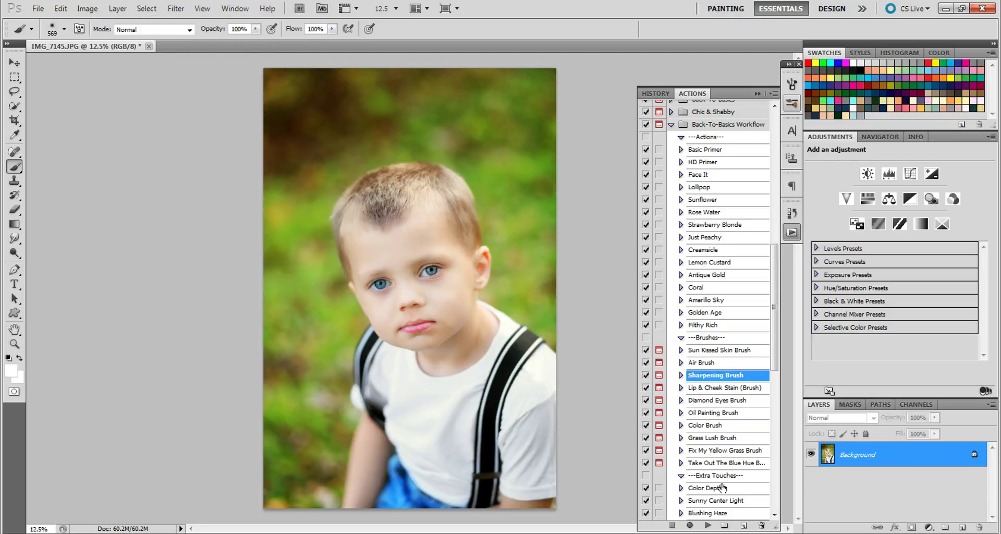
pyautogui.click(708, 525)
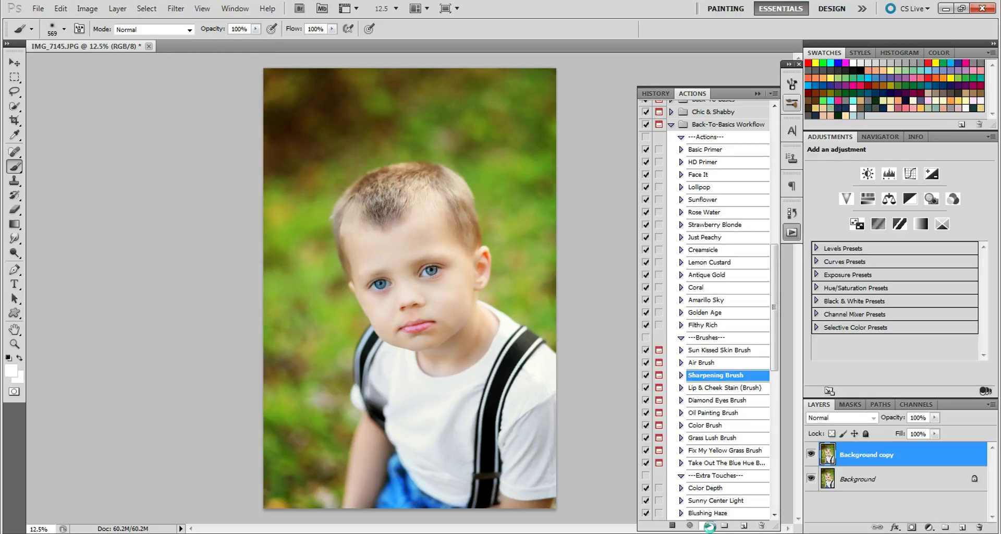
pyautogui.click(567, 245)
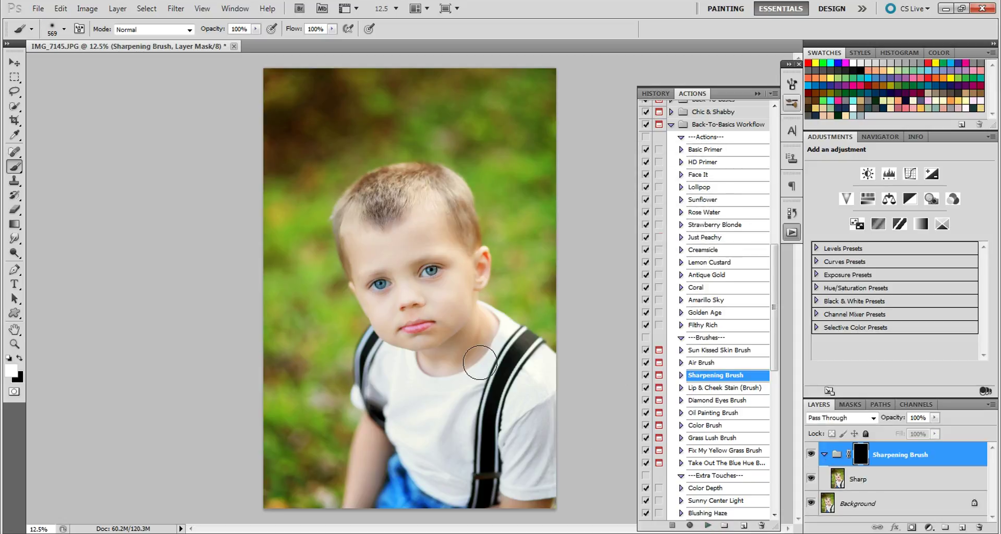
# Paint the sharpening effect onto the boy's eyes, mouth and other details with a 288 px brush and flatten the image
pyautogui.click(64, 30)
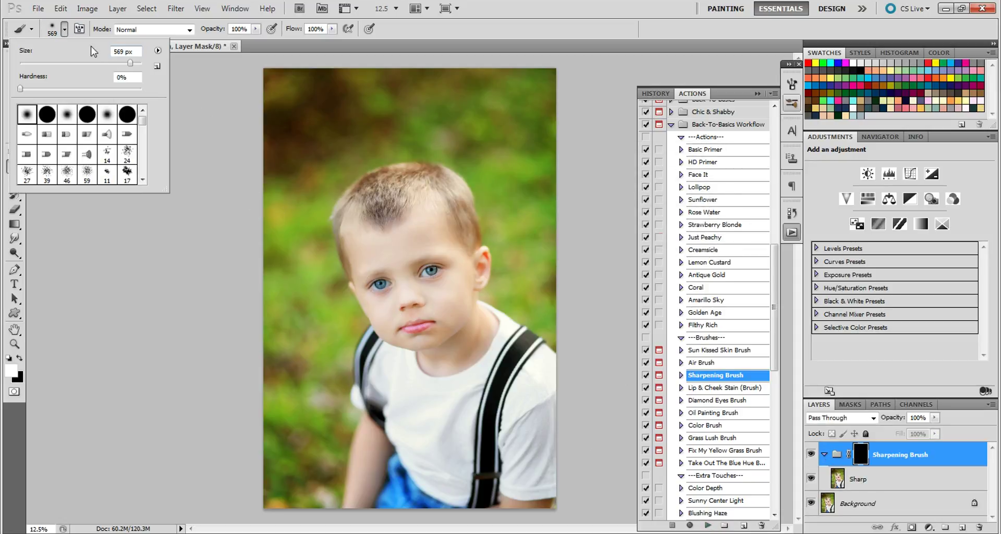
pyautogui.click(114, 62)
pyautogui.click(392, 282)
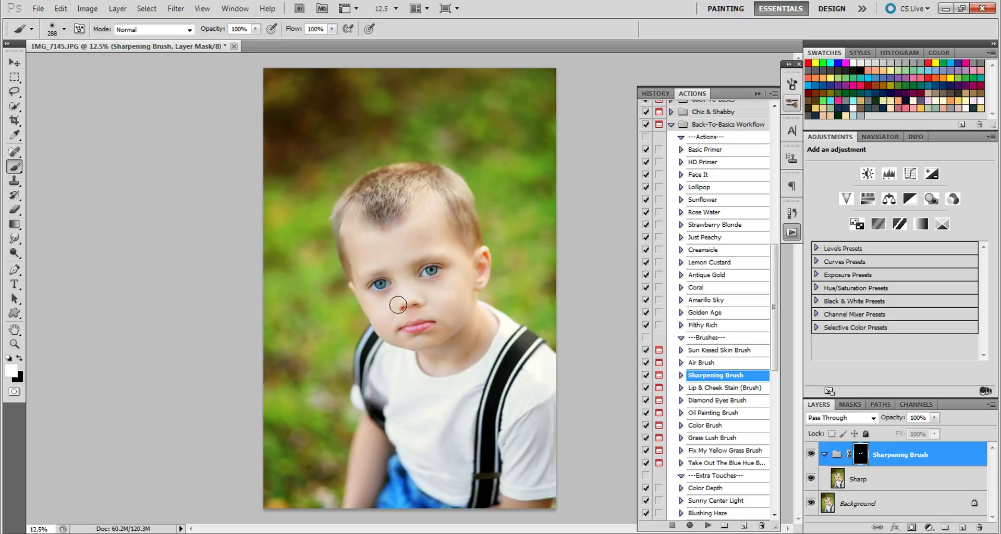
pyautogui.moveTo(401, 327); pyautogui.dragTo(426, 329)
pyautogui.click(117, 9)
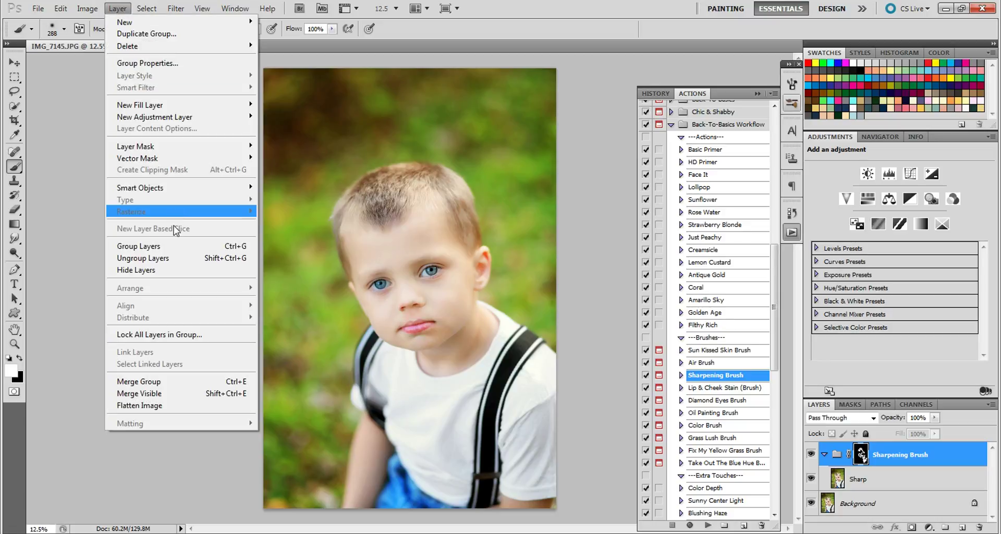
pyautogui.click(198, 406)
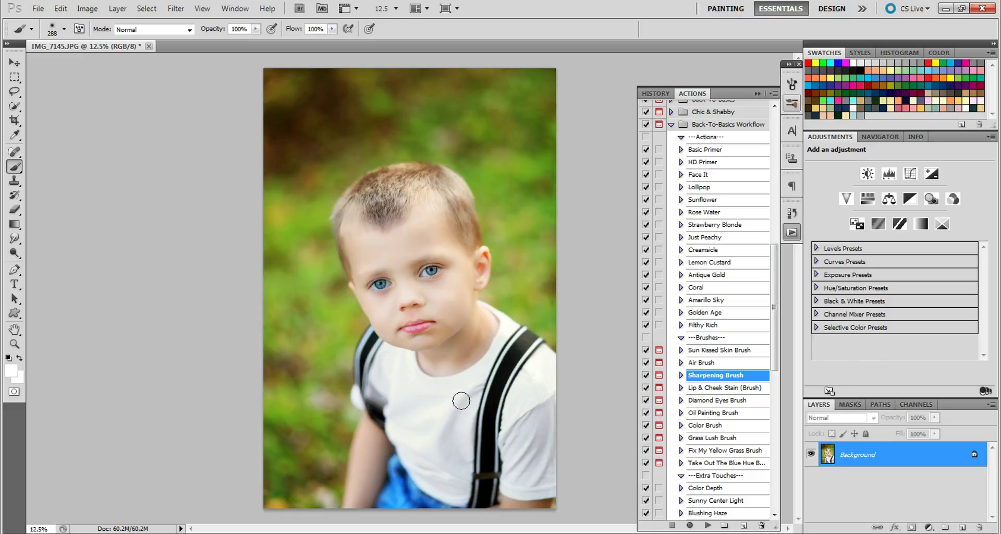
# Add a Levels adjustment layer with the white output level at 236 and invert its mask to black
pyautogui.click(886, 173)
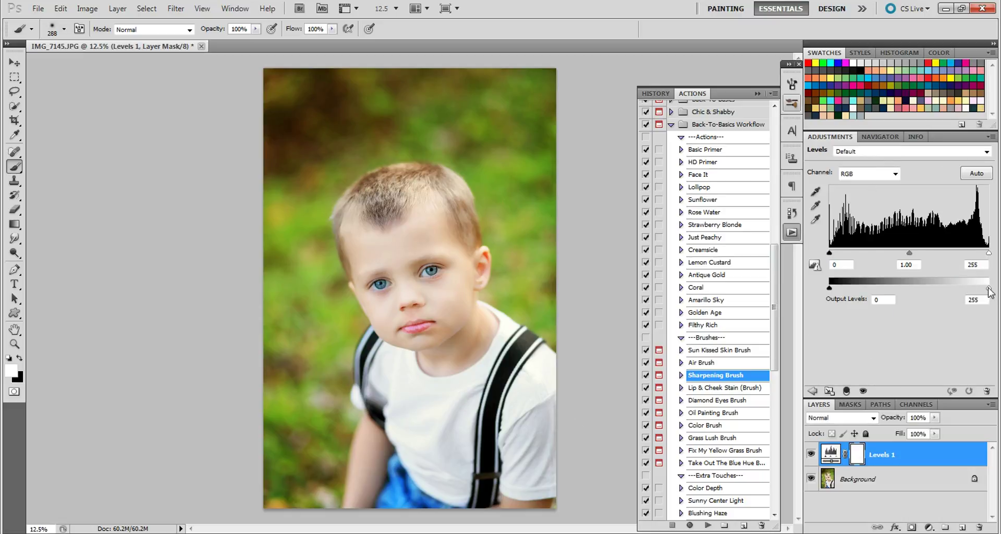
pyautogui.moveTo(978, 292); pyautogui.dragTo(977, 290)
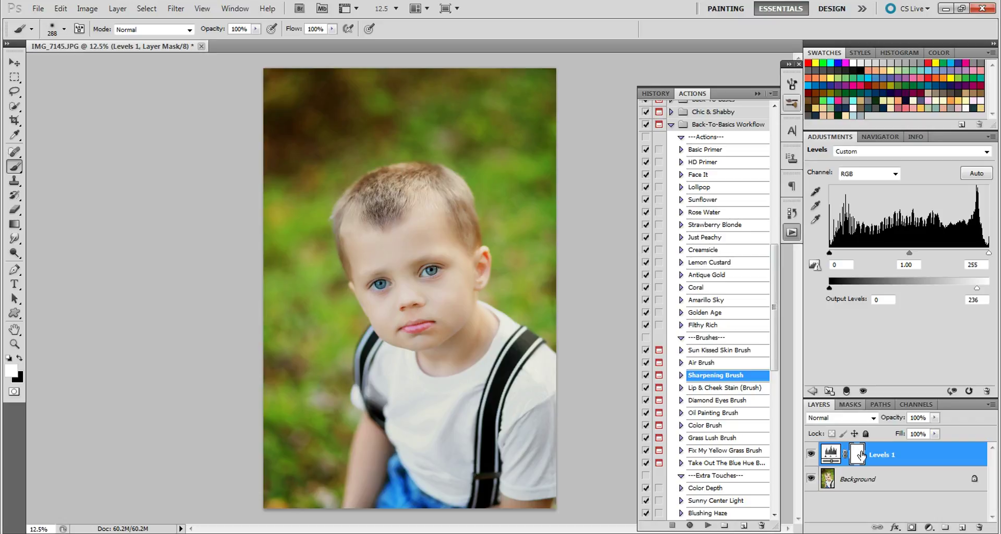
pyautogui.hotkey('ctrl', 'i')
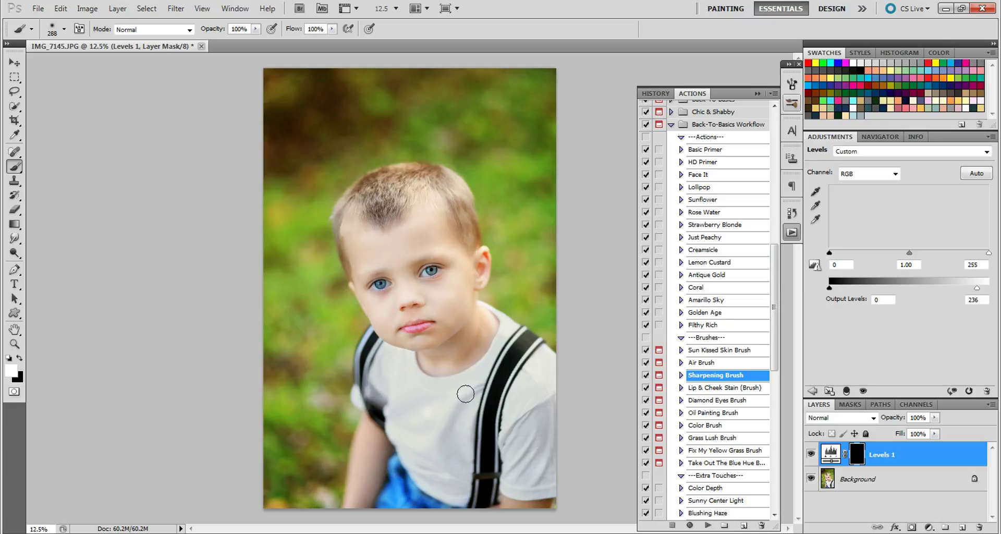
# Paint the Levels darkening onto the boy's white shirt, switch the brush to black for cleanup, and merge the layers
pyautogui.moveTo(450, 476); pyautogui.dragTo(474, 480)
pyautogui.click(20, 357)
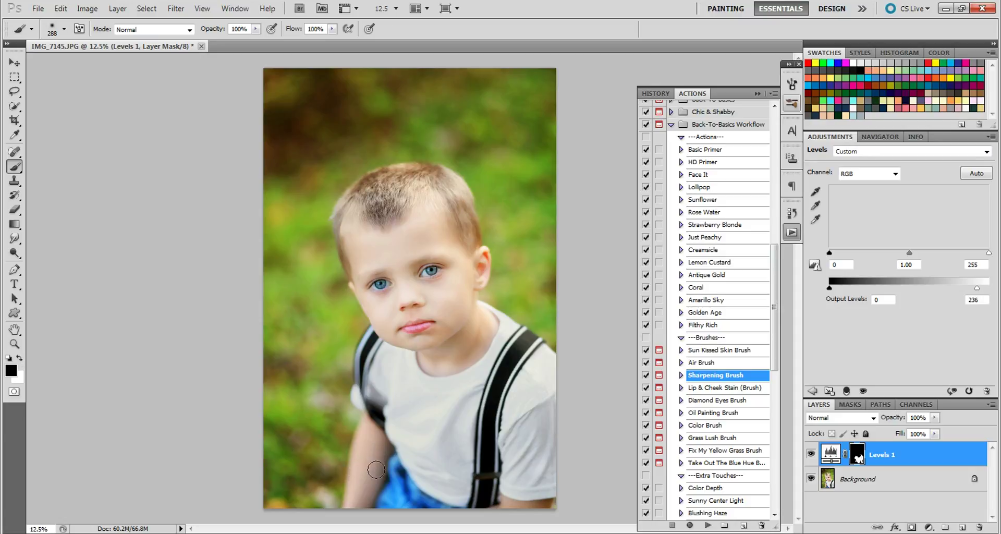
pyautogui.click(117, 9)
pyautogui.click(229, 395)
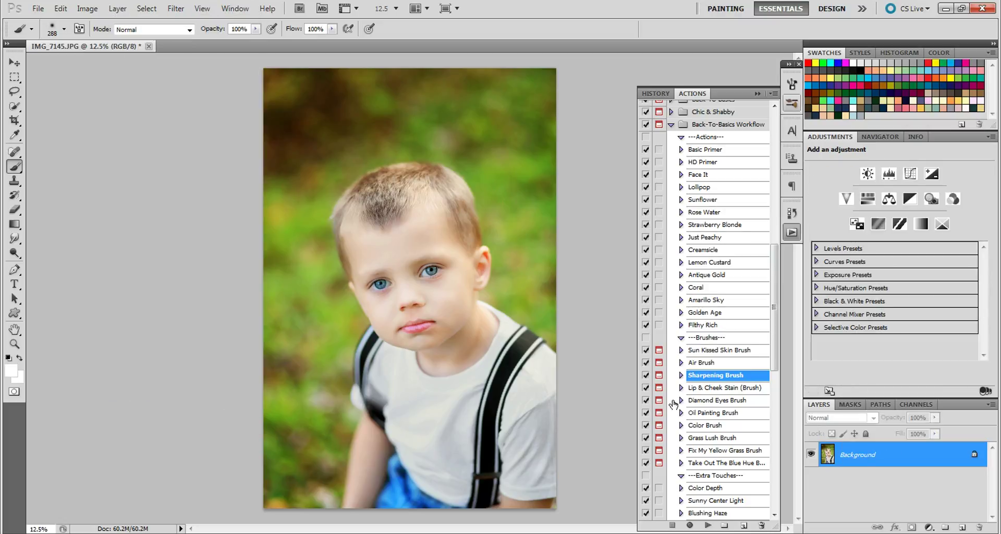
# Run the Color Depth action from the Extra Touches actions
pyautogui.scroll(-4, 777, 258)
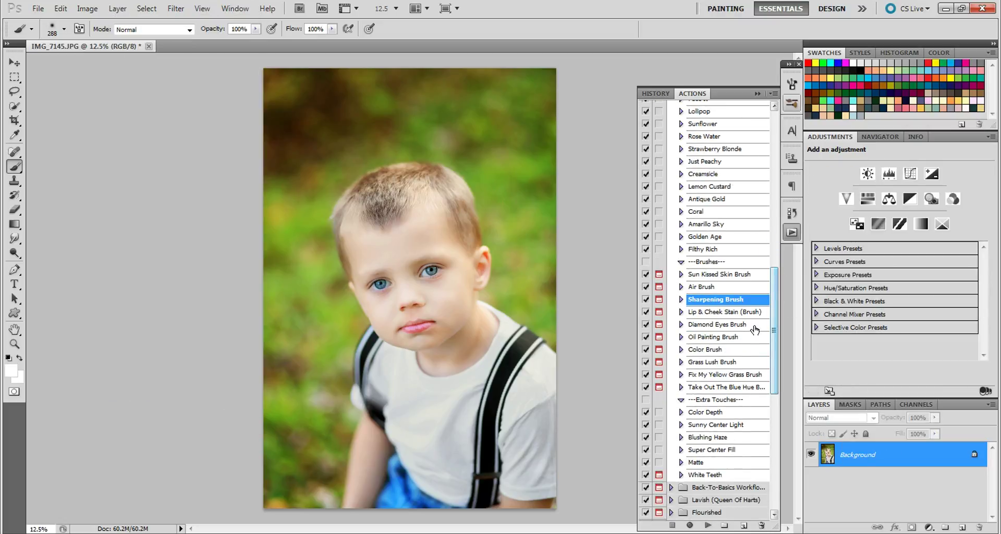
pyautogui.click(721, 414)
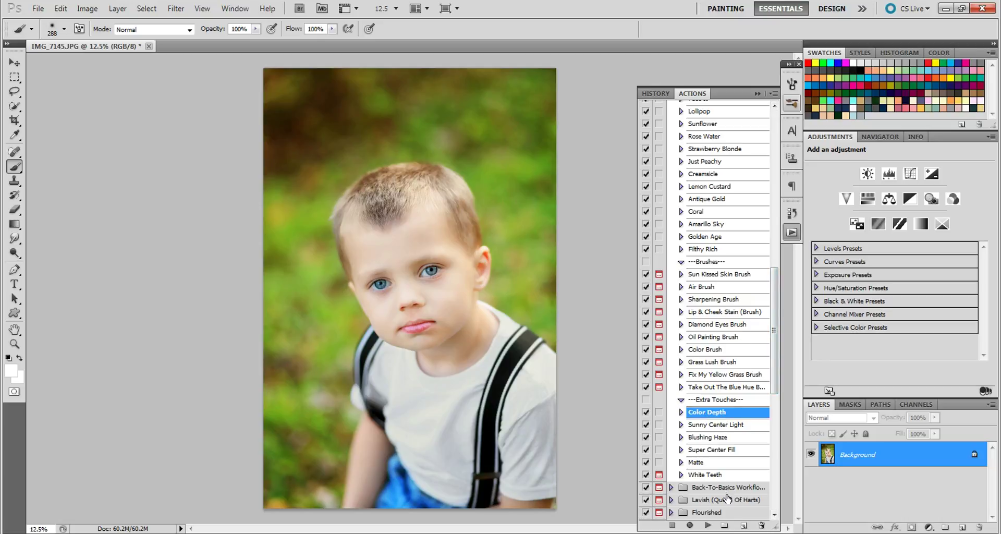
pyautogui.click(709, 526)
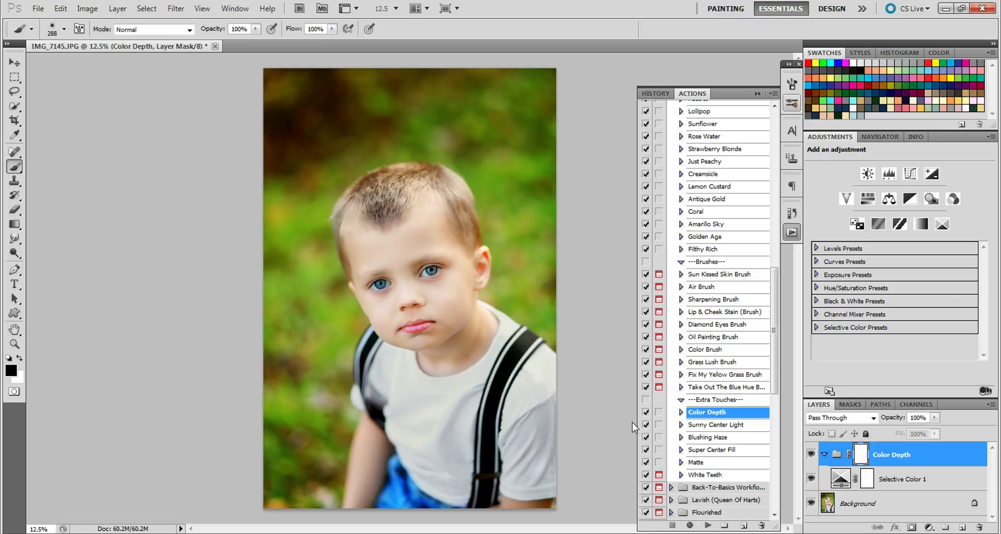
# Compare the photo with and without the Color Depth effect and flatten the image
pyautogui.click(811, 454)
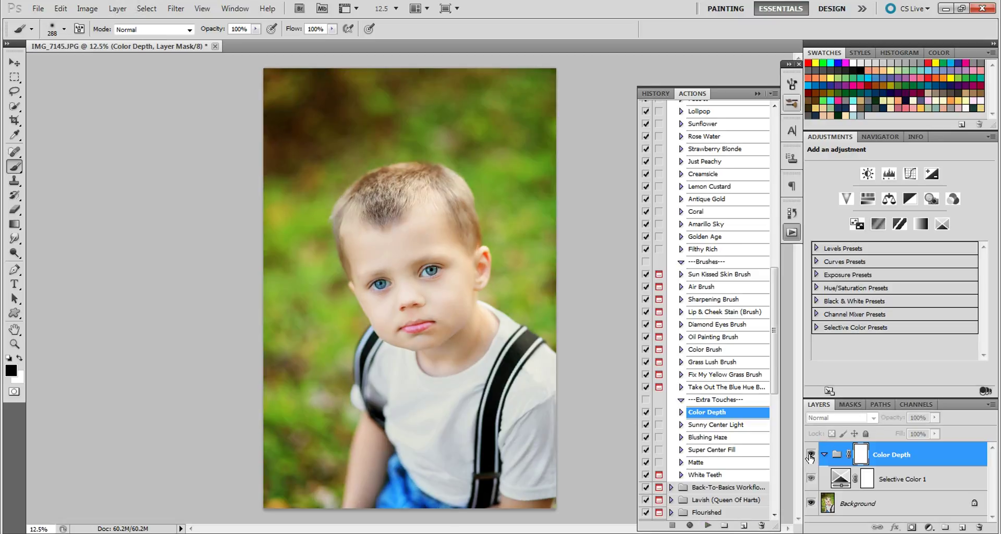
pyautogui.click(810, 455)
pyautogui.click(116, 9)
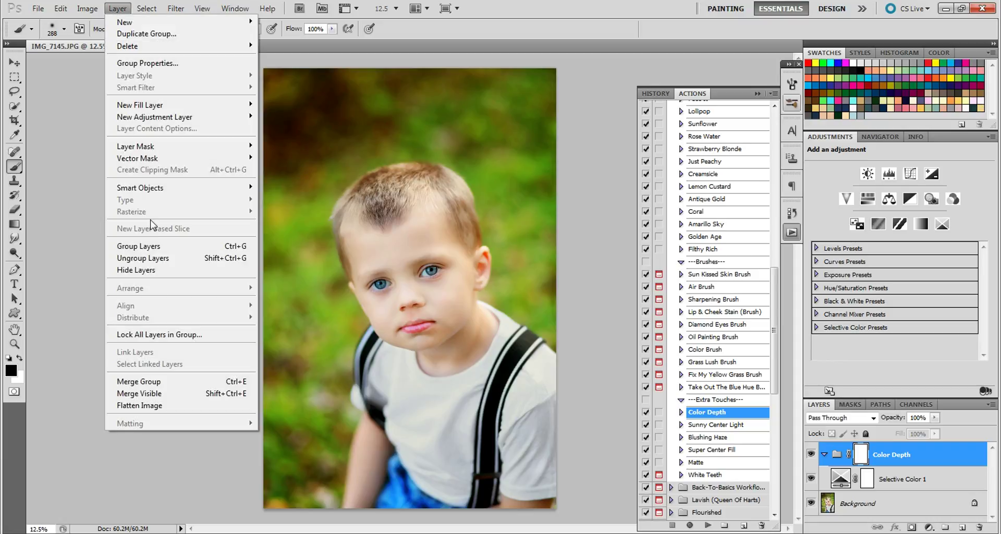
pyautogui.click(168, 409)
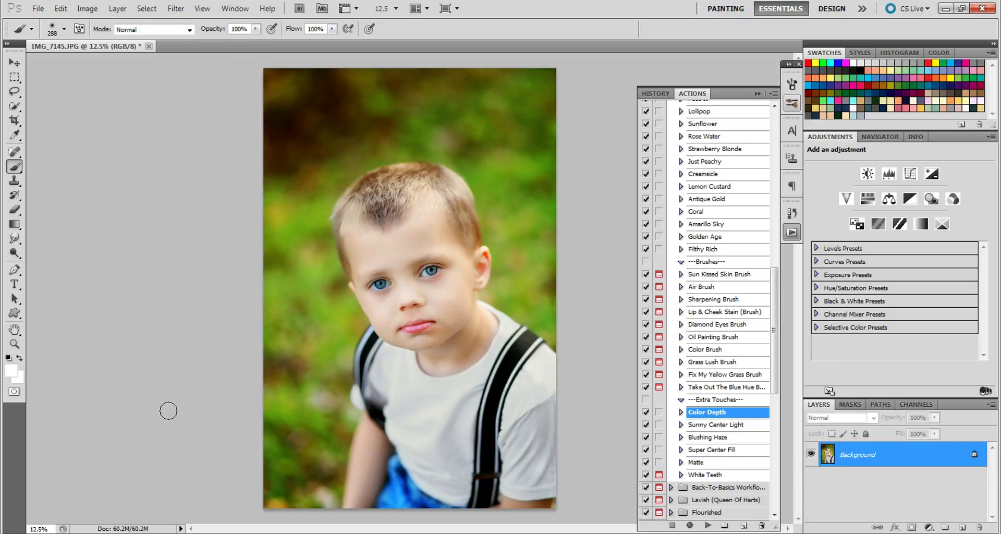
# Run the Matte action from the Extra Touches, compare the photo with and without it, and flatten the image
pyautogui.click(720, 463)
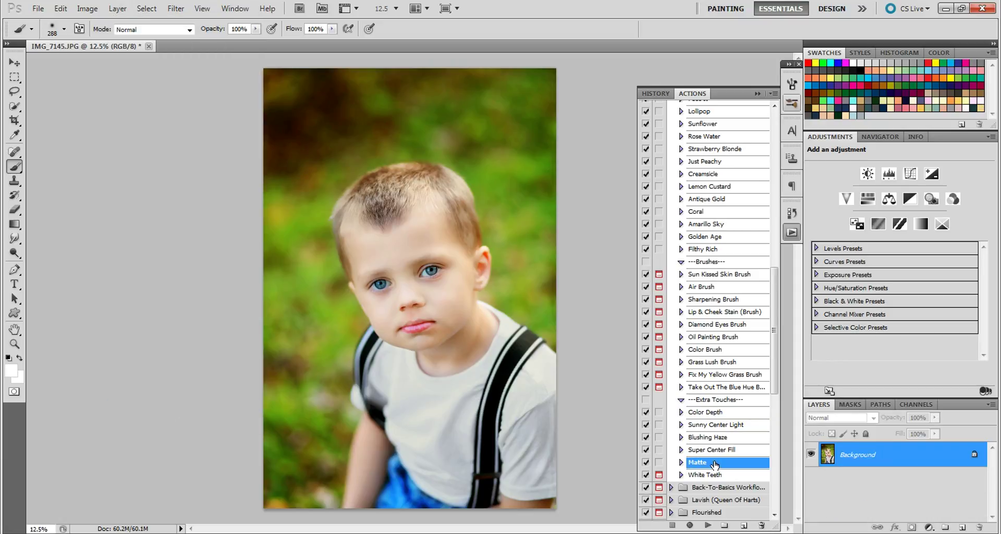
pyautogui.click(707, 525)
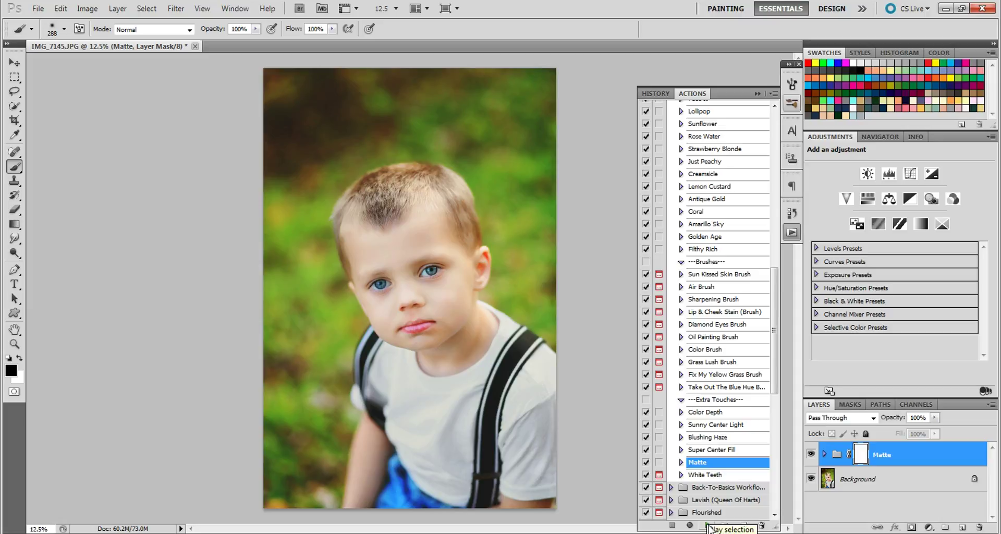
pyautogui.click(811, 454)
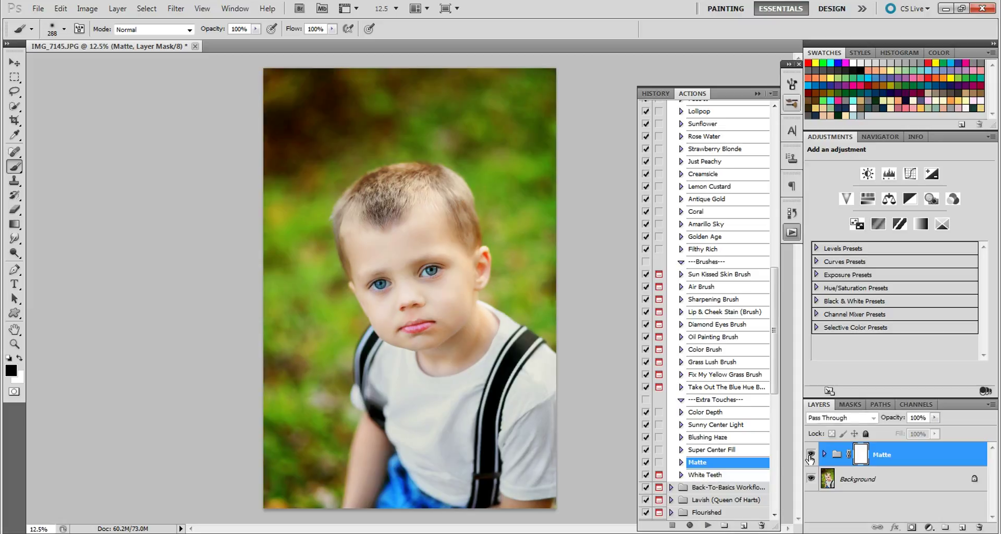
pyautogui.click(810, 455)
pyautogui.click(117, 8)
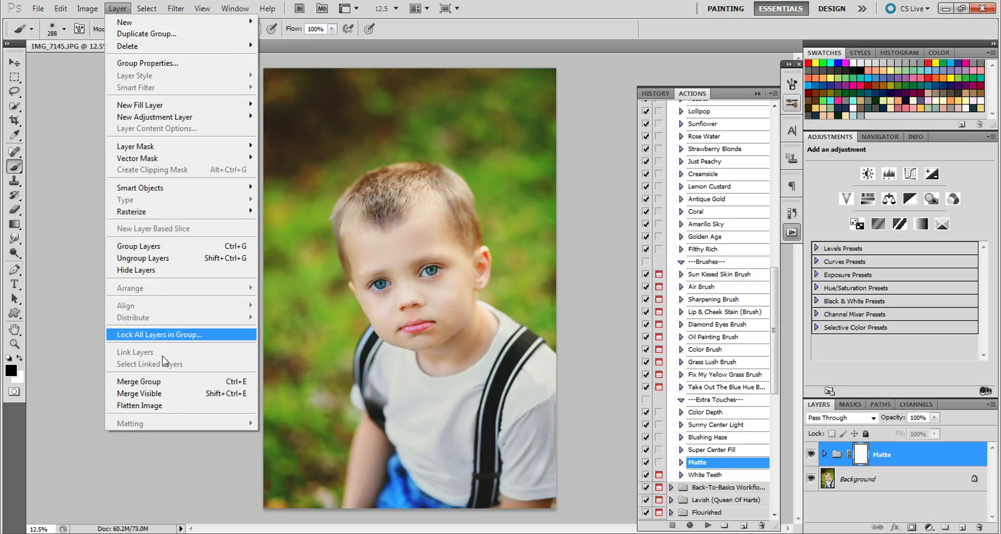
pyautogui.click(156, 405)
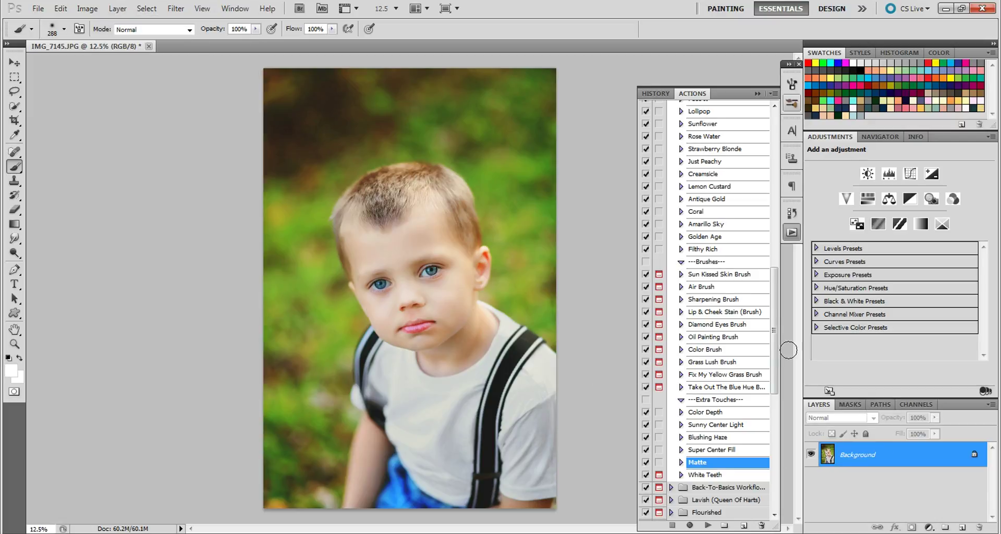
# Run the Warmth action from the Extras actions and set its layer group's opacity to 10%
pyautogui.moveTo(778, 345); pyautogui.dragTo(777, 208)
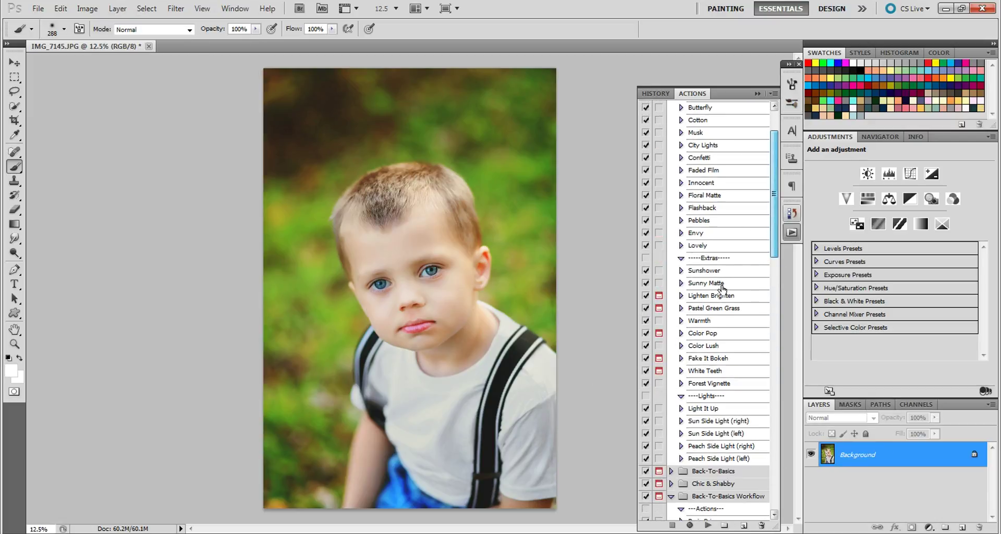
pyautogui.click(710, 321)
pyautogui.click(708, 526)
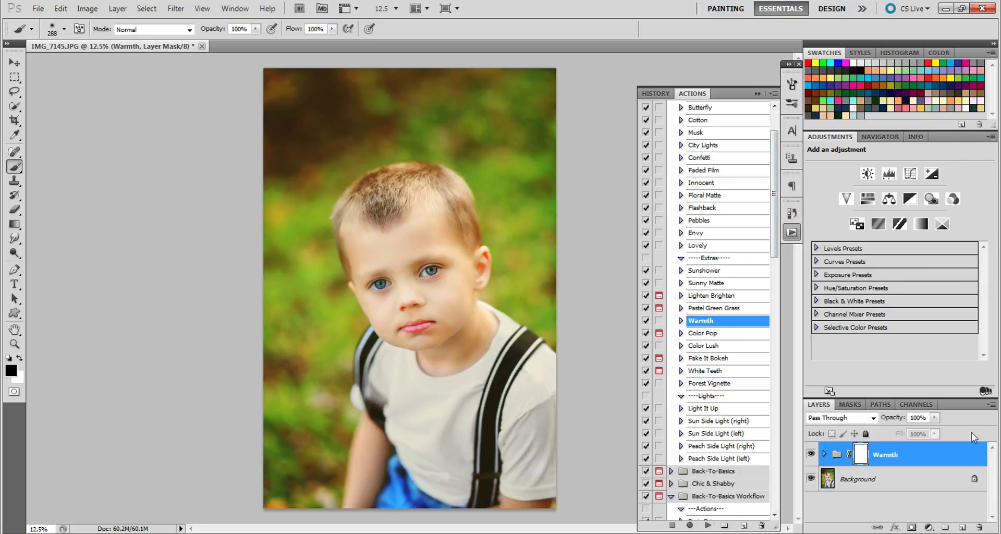
pyautogui.doubleClick(916, 417)
pyautogui.write('10')
# Check the Warmth effect on and off, reduce its group opacity to 5%, and flatten the image
pyautogui.click(811, 454)
pyautogui.click(811, 454)
pyautogui.moveTo(906, 418); pyautogui.dragTo(926, 417)
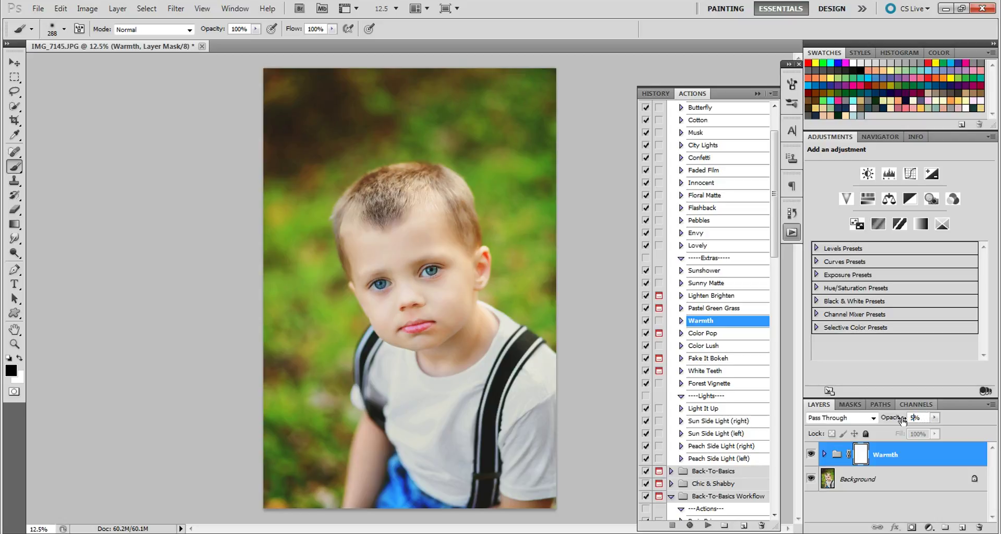
pyautogui.write('5')
pyautogui.click(112, 12)
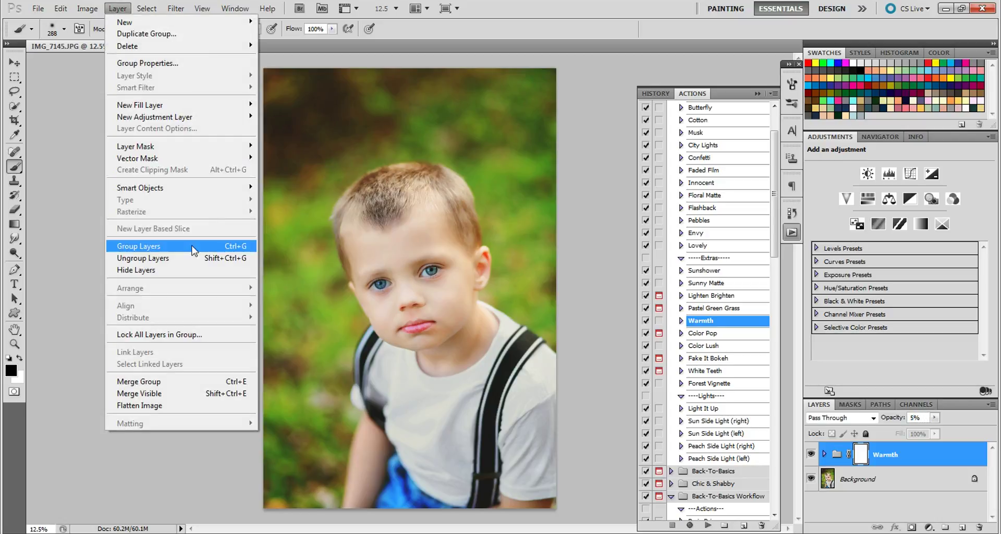
pyautogui.click(224, 407)
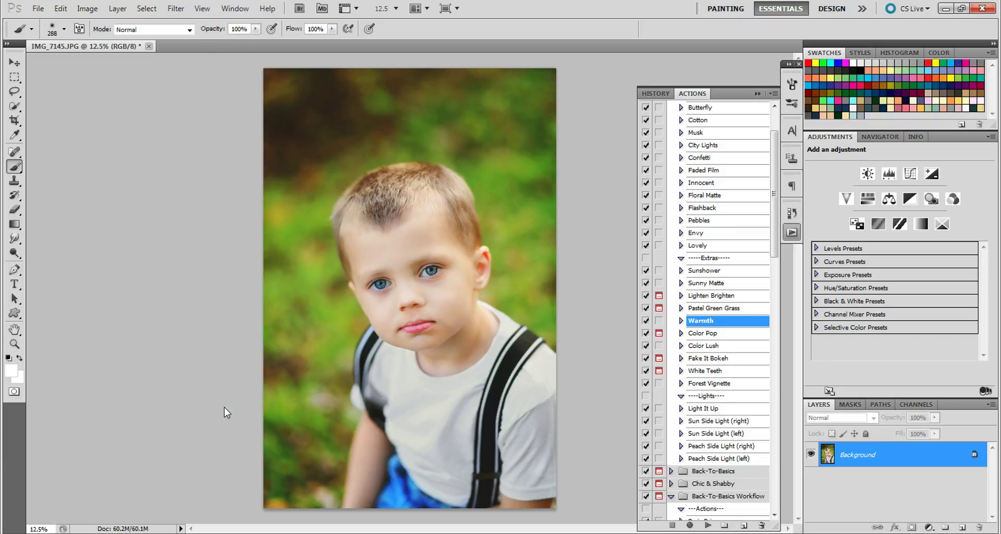
# Crop the photo to 4 x 6 in at 300 pixels/inch, framing the boy more tightly with less background above and beside him
pyautogui.click(15, 120)
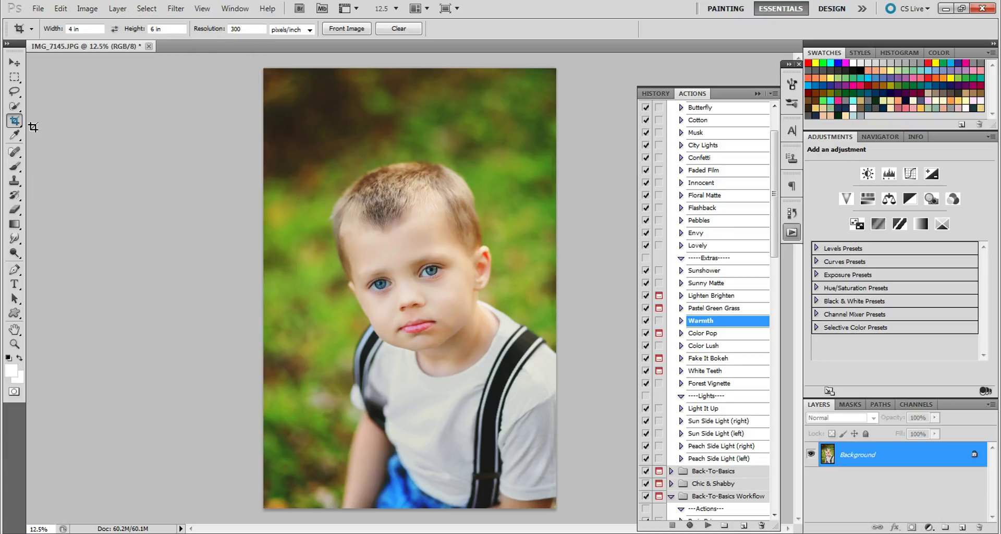
pyautogui.moveTo(303, 134); pyautogui.dragTo(525, 463)
pyautogui.moveTo(343, 188); pyautogui.dragTo(317, 152)
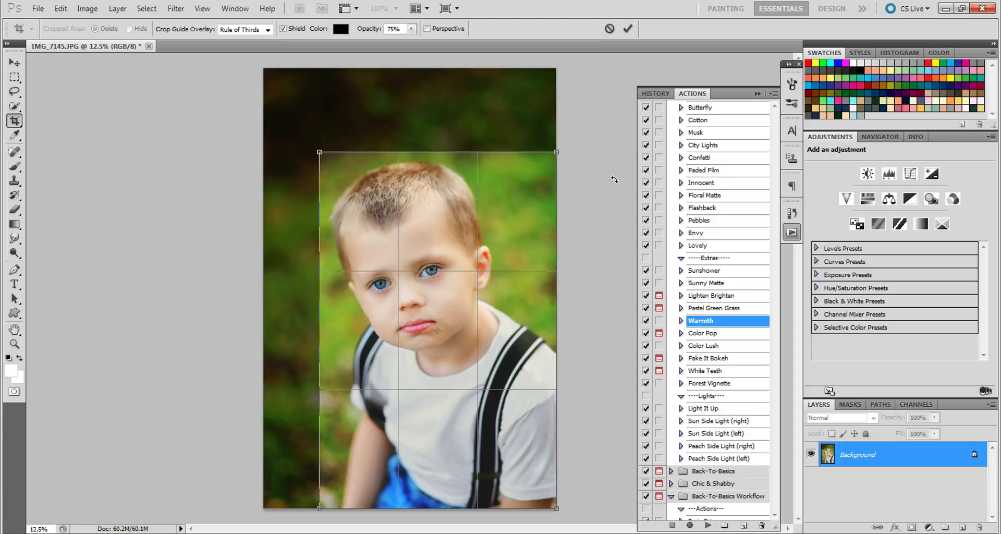
pyautogui.click(628, 28)
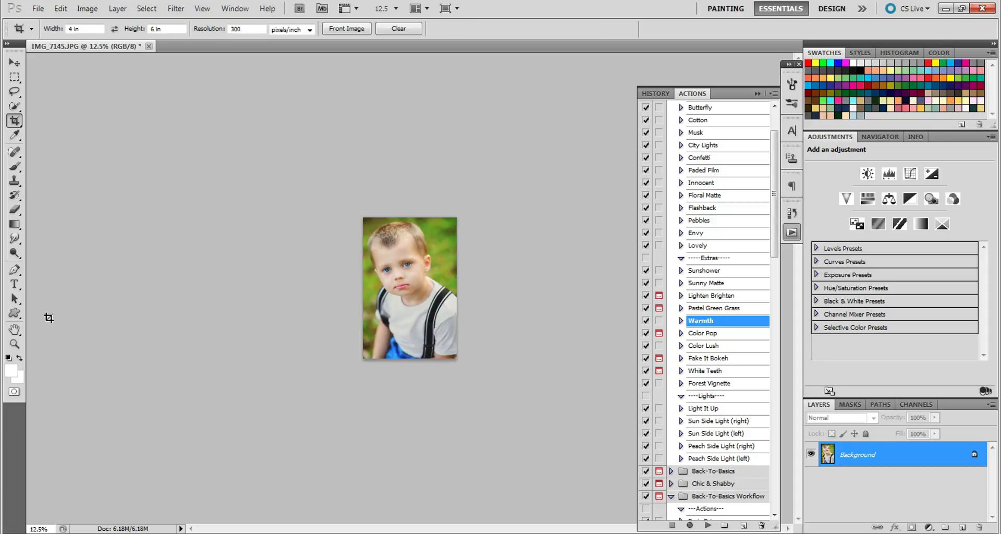
# Enlarge the cropped portrait to 33.3% and compare it with the original IMG_7145 in Windows Photo Viewer, then minimize the viewer
pyautogui.click(15, 344)
pyautogui.click(431, 309)
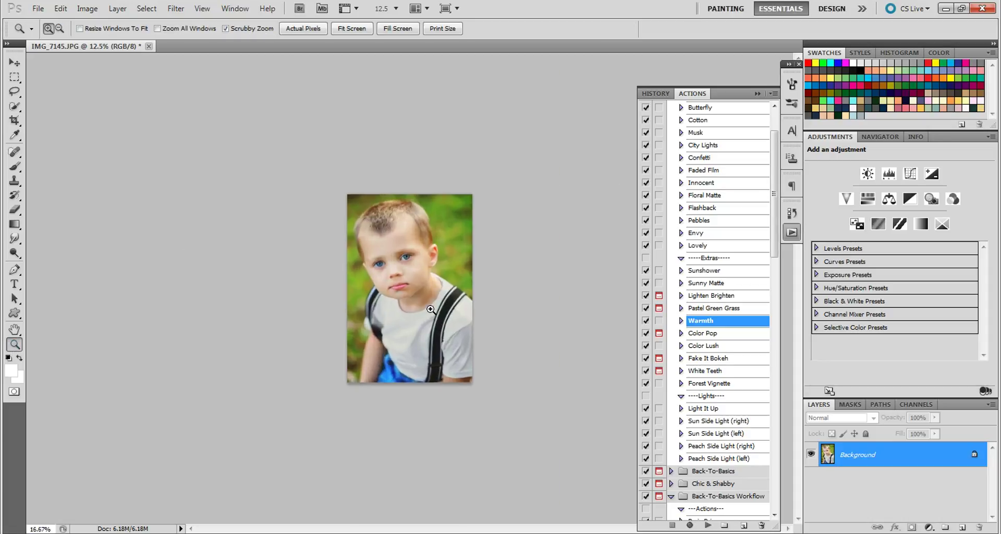
pyautogui.click(430, 309)
pyautogui.click(427, 310)
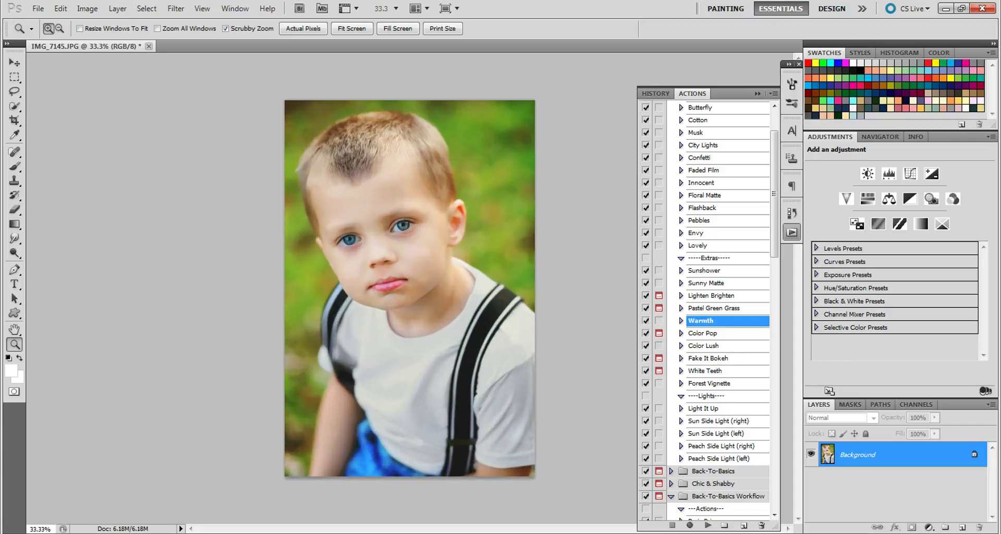
pyautogui.hotkey('alt', 'Tab')
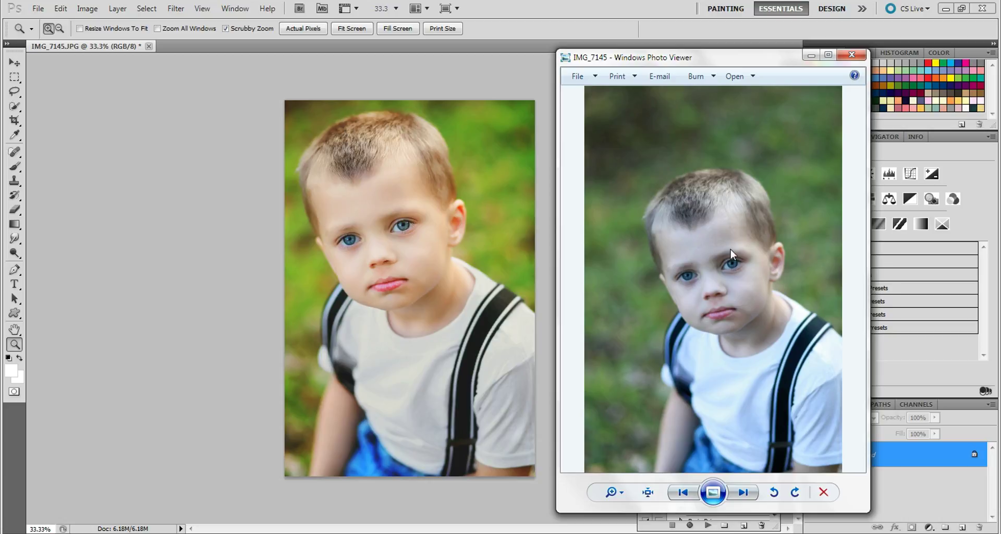
pyautogui.click(810, 55)
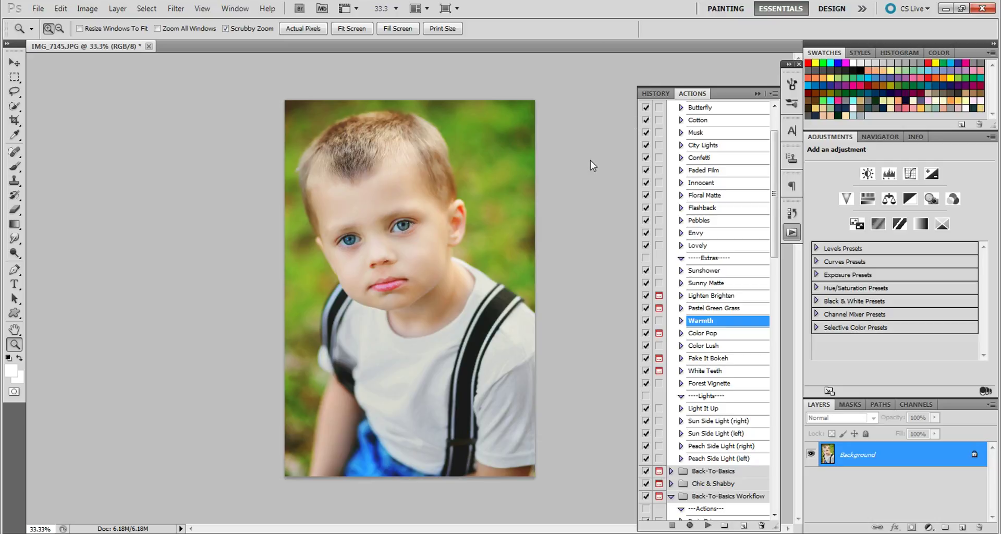